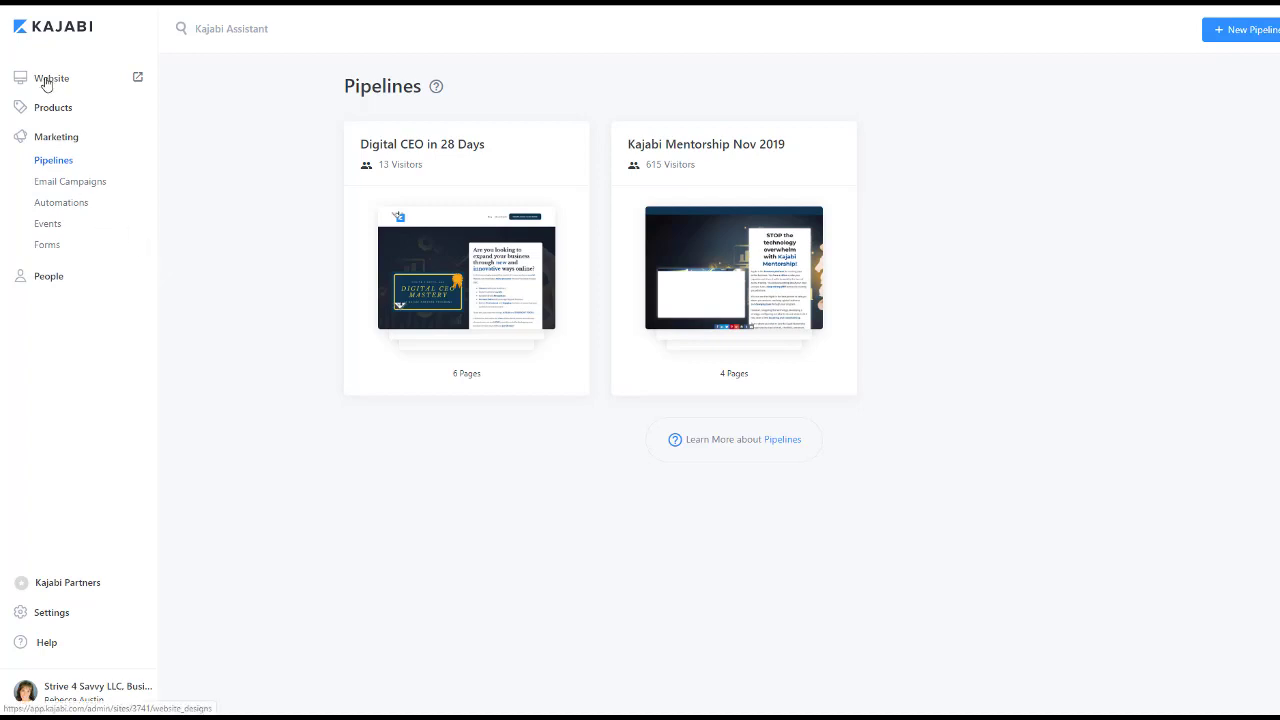
# - Open the Kajabi Mentorship Nov 2019 pipeline pages and the Opt-In page's actions menu
pyautogui.click(45, 83)
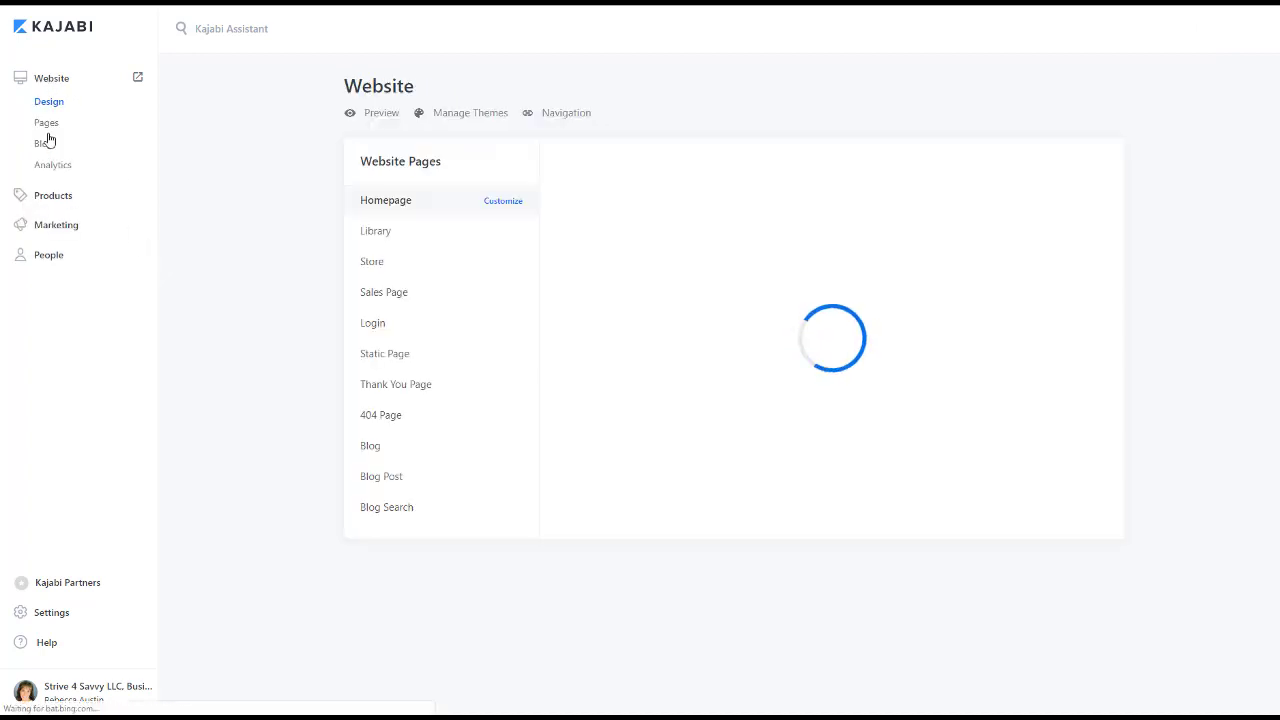
pyautogui.click(47, 124)
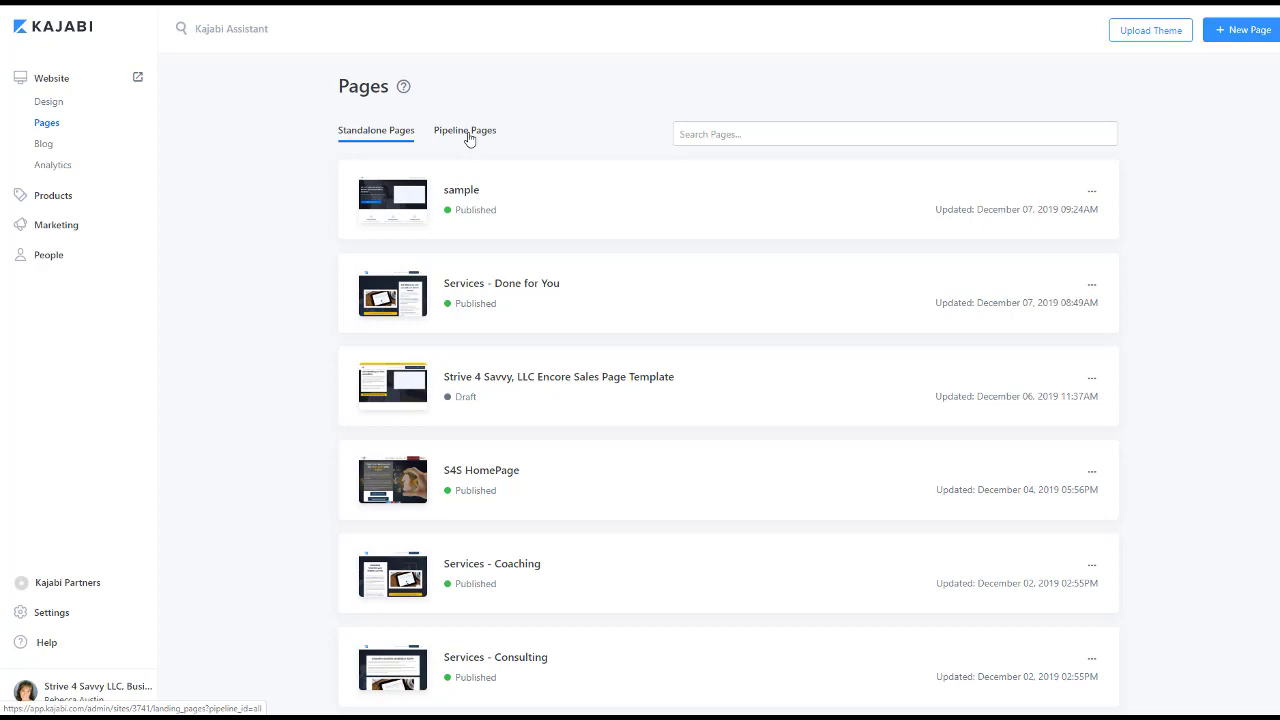
pyautogui.click(469, 132)
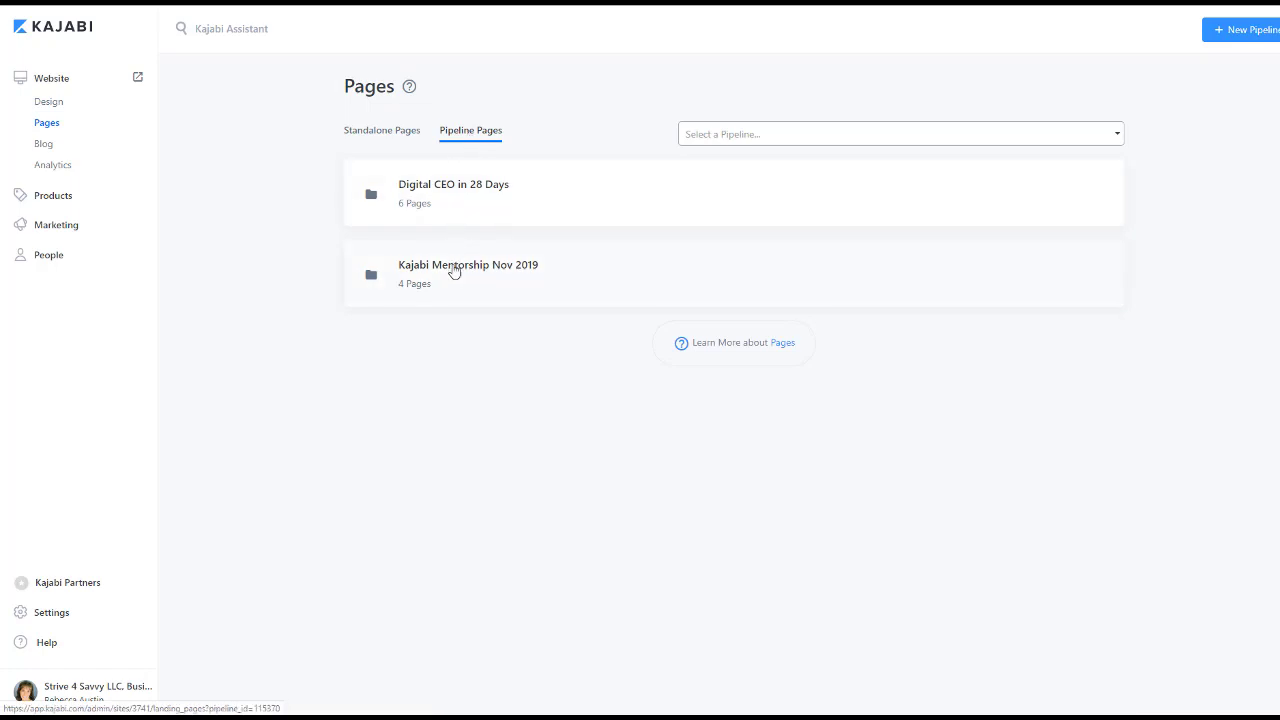
pyautogui.click(453, 272)
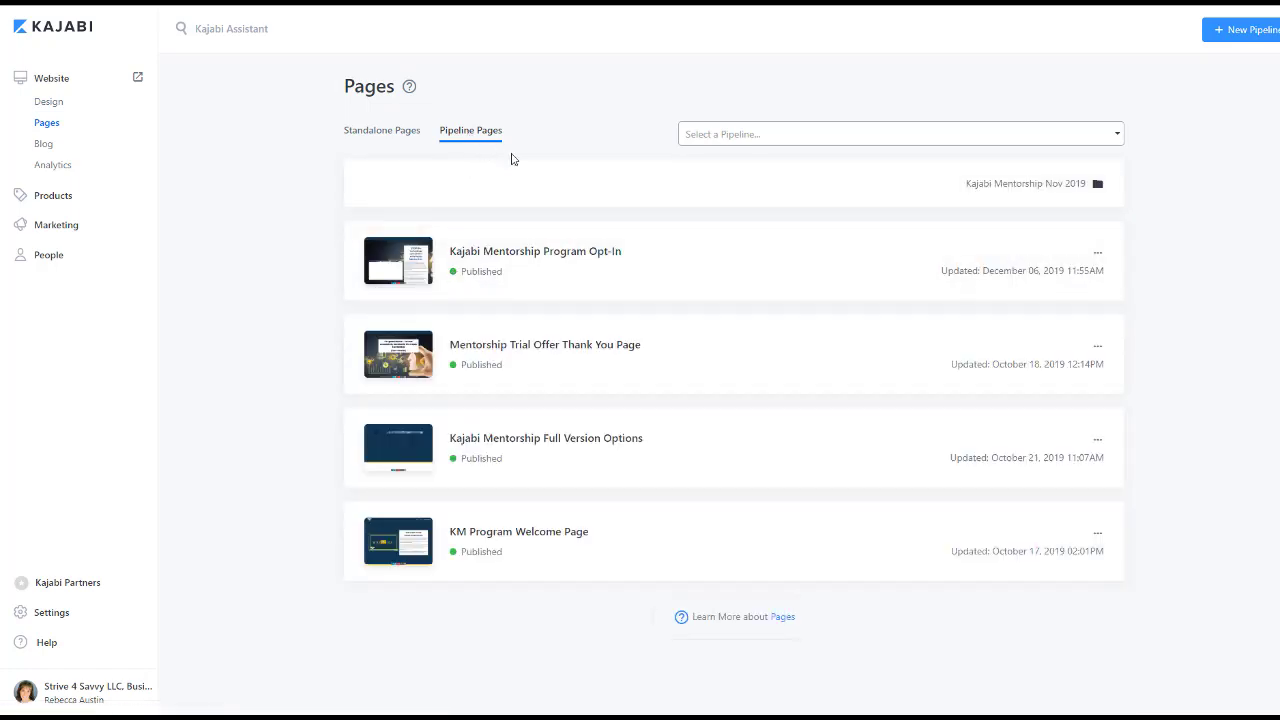
pyautogui.moveTo(531, 254)
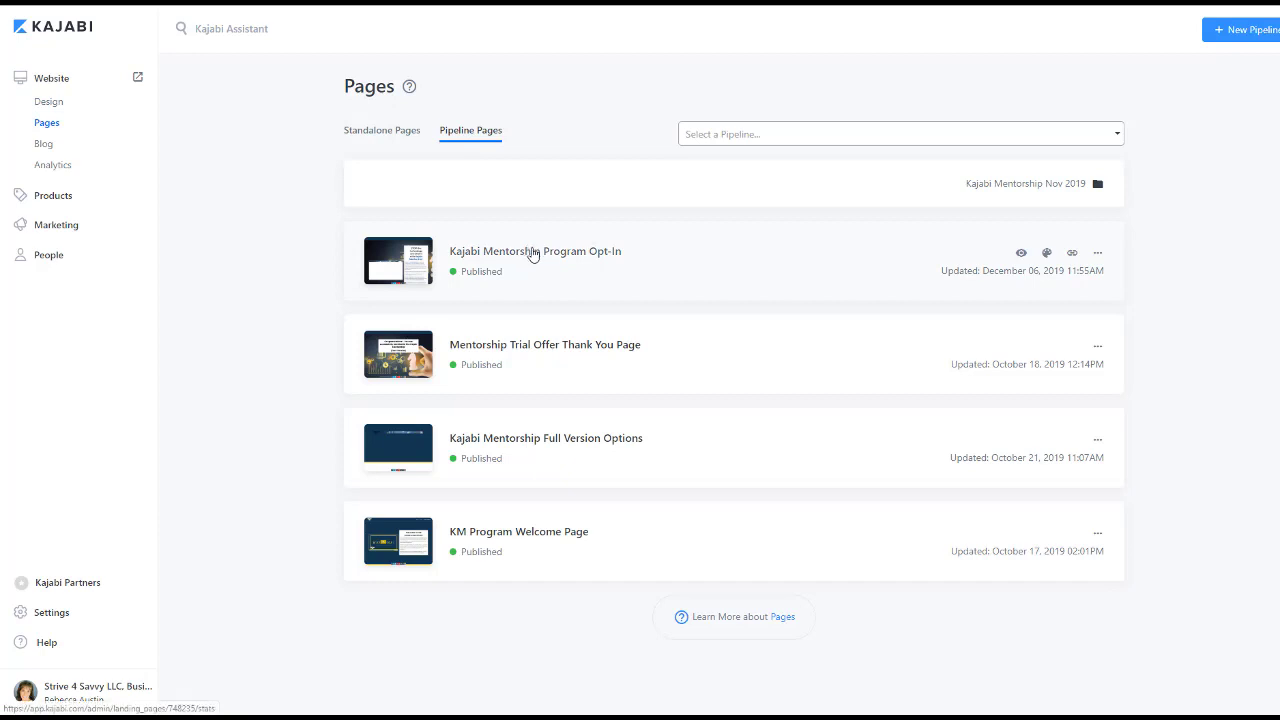
pyautogui.click(1097, 254)
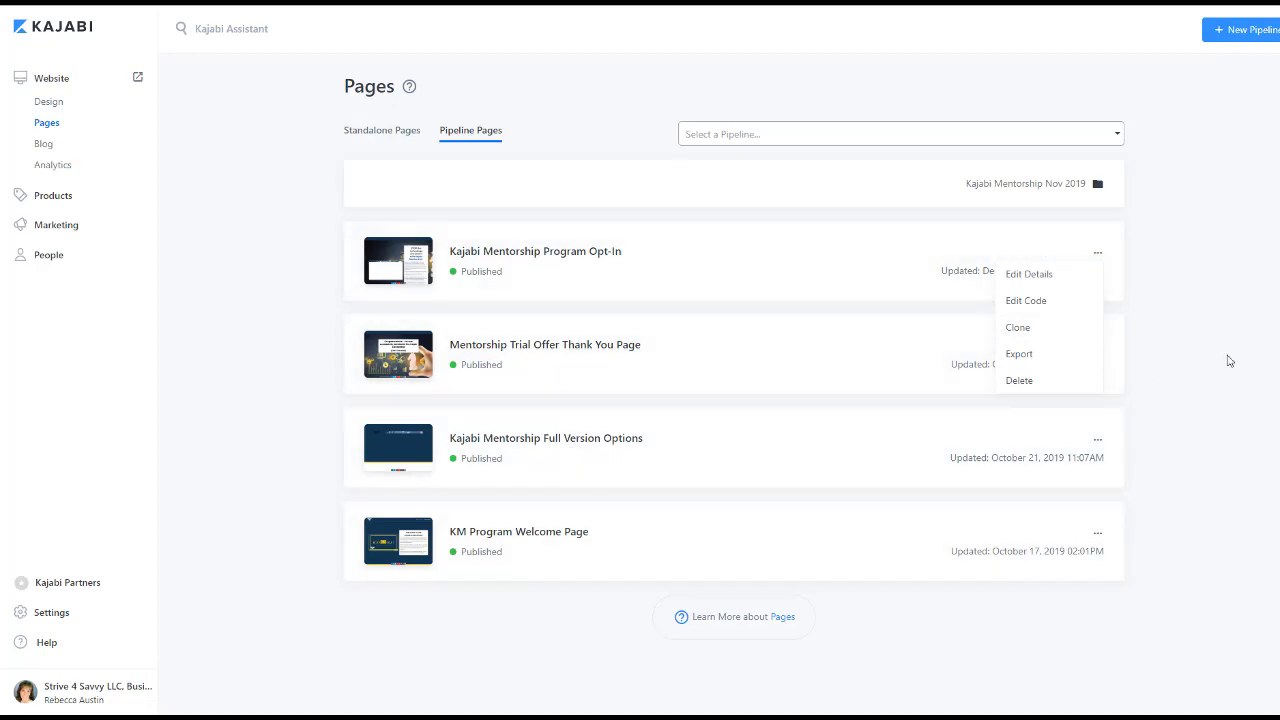
# - Clone the Kajabi Mentorship Program Opt-In page, then return to the Landing Pages list
pyautogui.click(1018, 334)
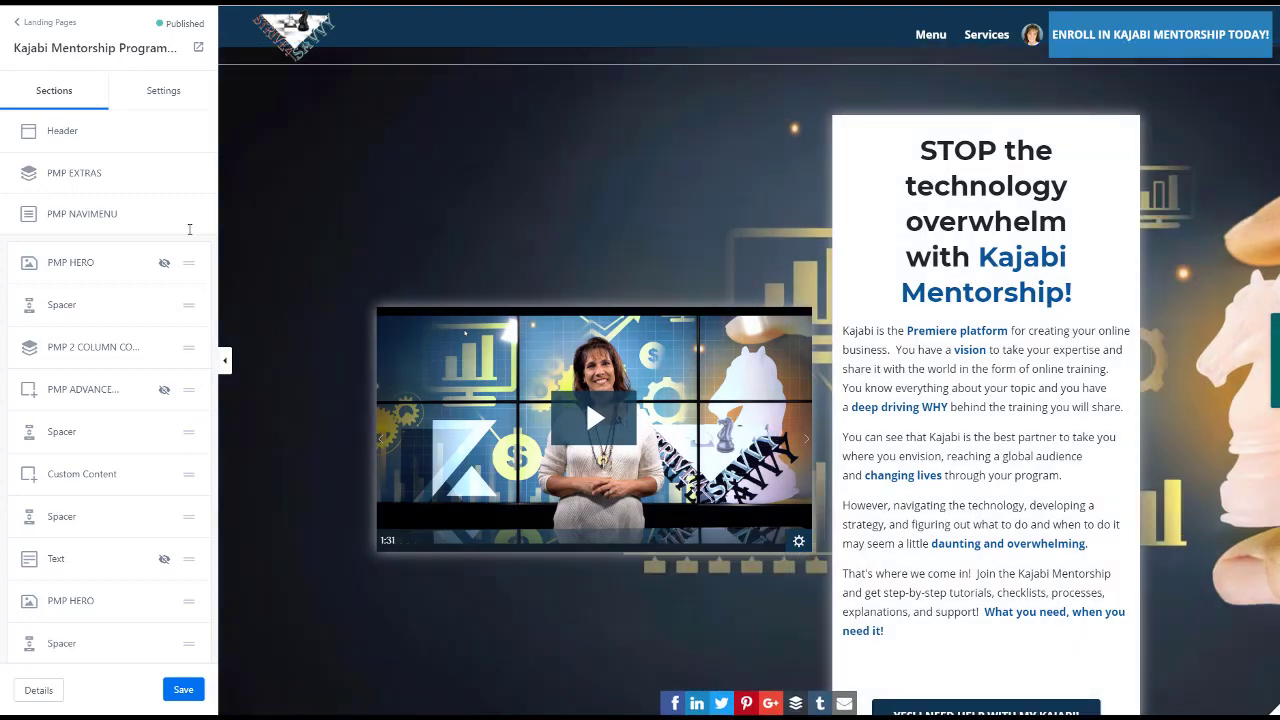
pyautogui.click(40, 24)
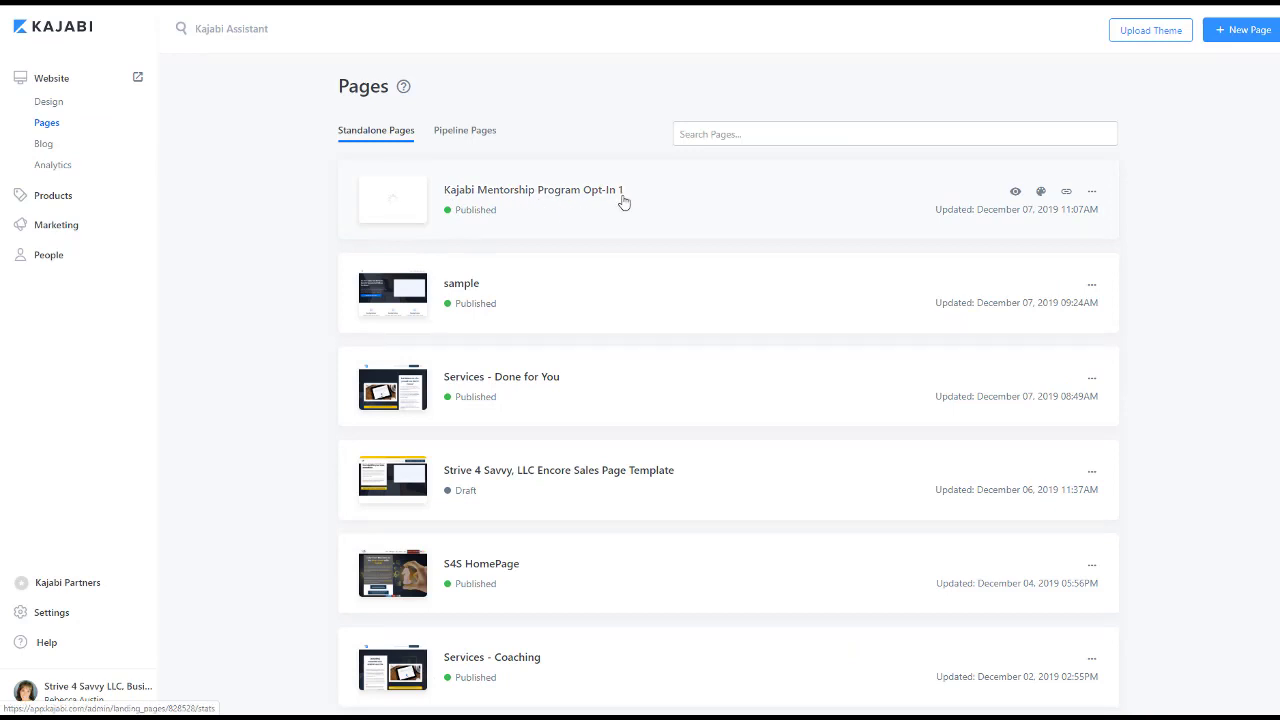
# - Retitle the clone 'Kajabi Mentorship Program Opt-In January', slug kajabi-mentorship-program-opt-in-jan, and save
pyautogui.click(1092, 195)
pyautogui.click(1035, 215)
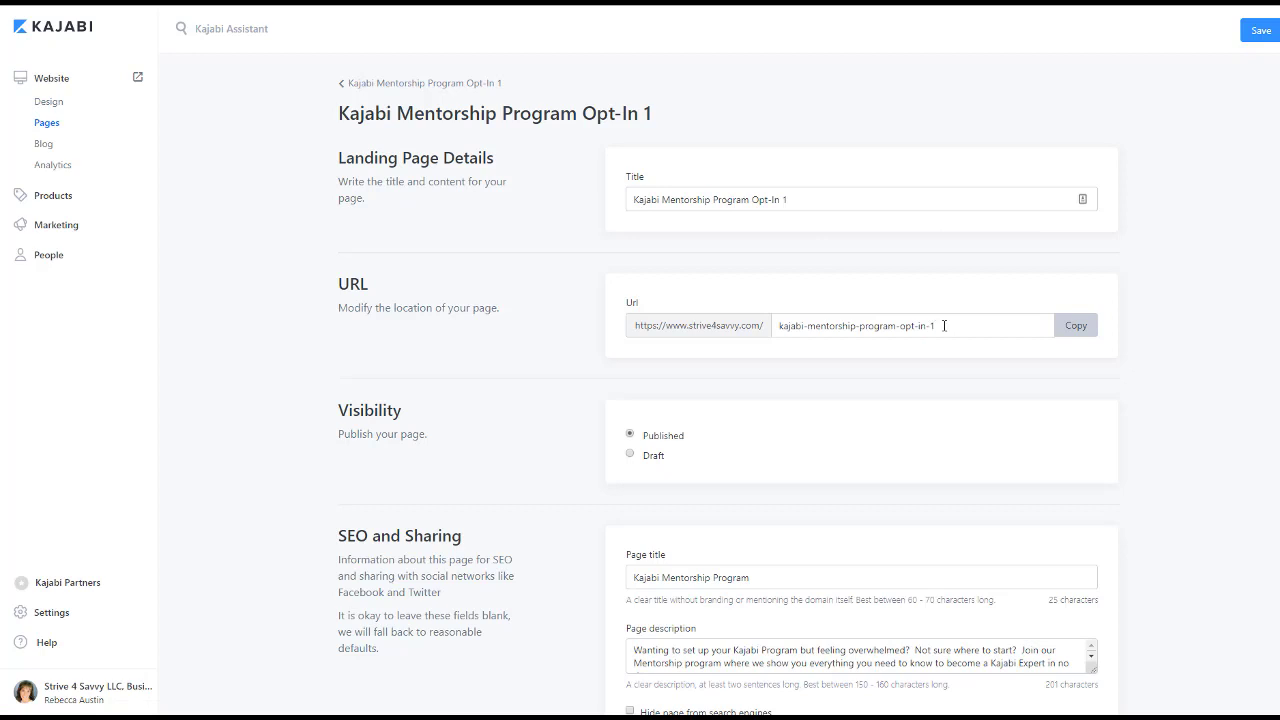
pyautogui.click(793, 200)
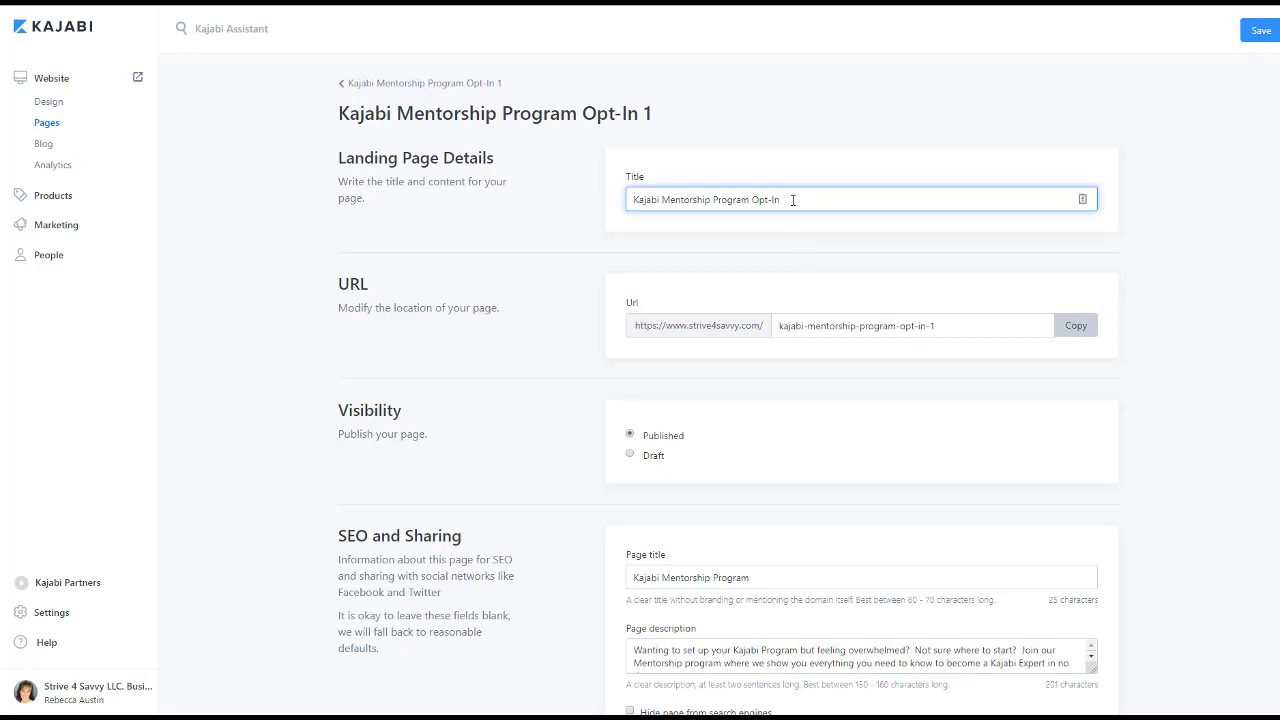
pyautogui.write('Dece')
pyautogui.write('January')
pyautogui.click(952, 327)
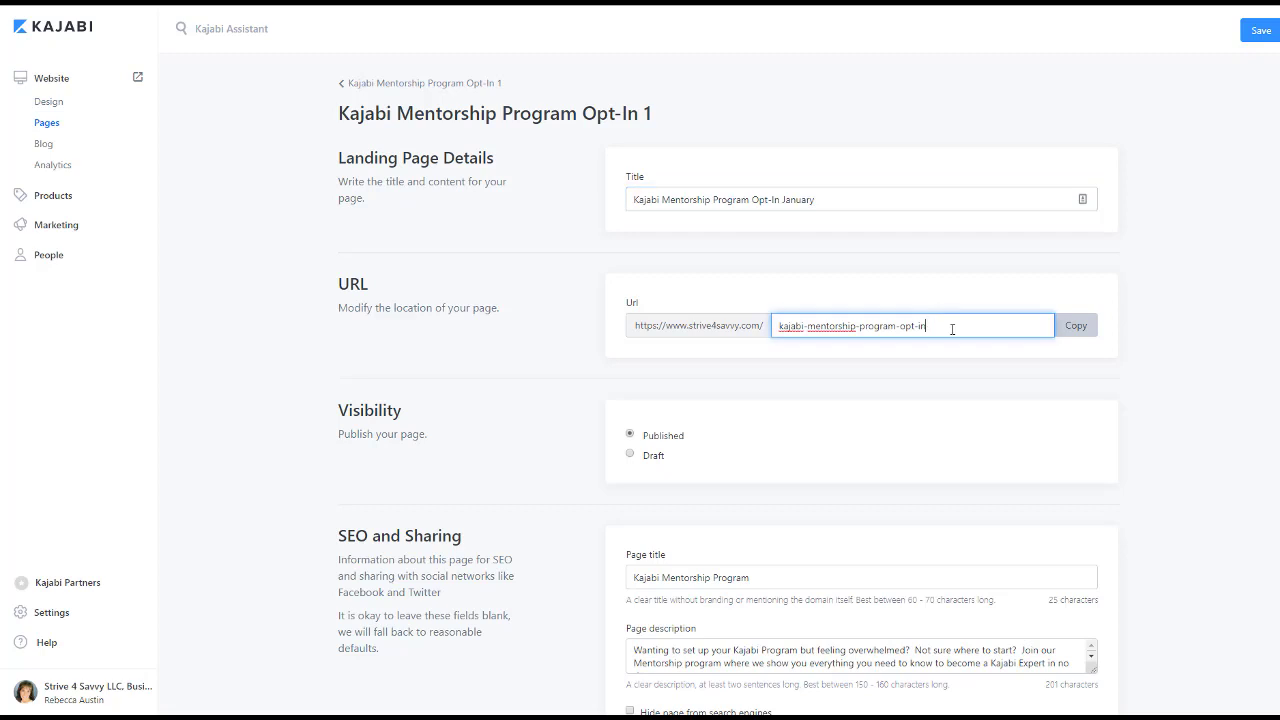
pyautogui.write('ja')
pyautogui.write('n')
pyautogui.click(1252, 31)
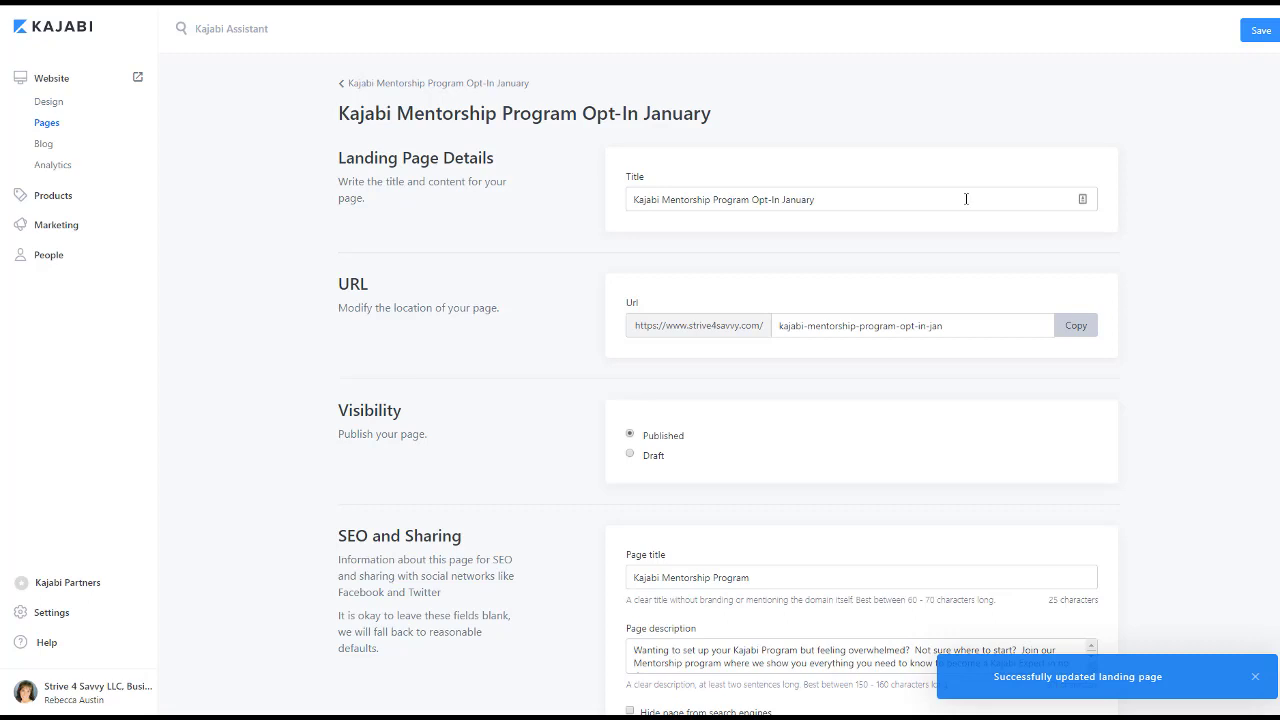
# - From the Nov 2019 pipeline pages, clone the Mentorship Trial Offer Thank You Page
pyautogui.click(421, 93)
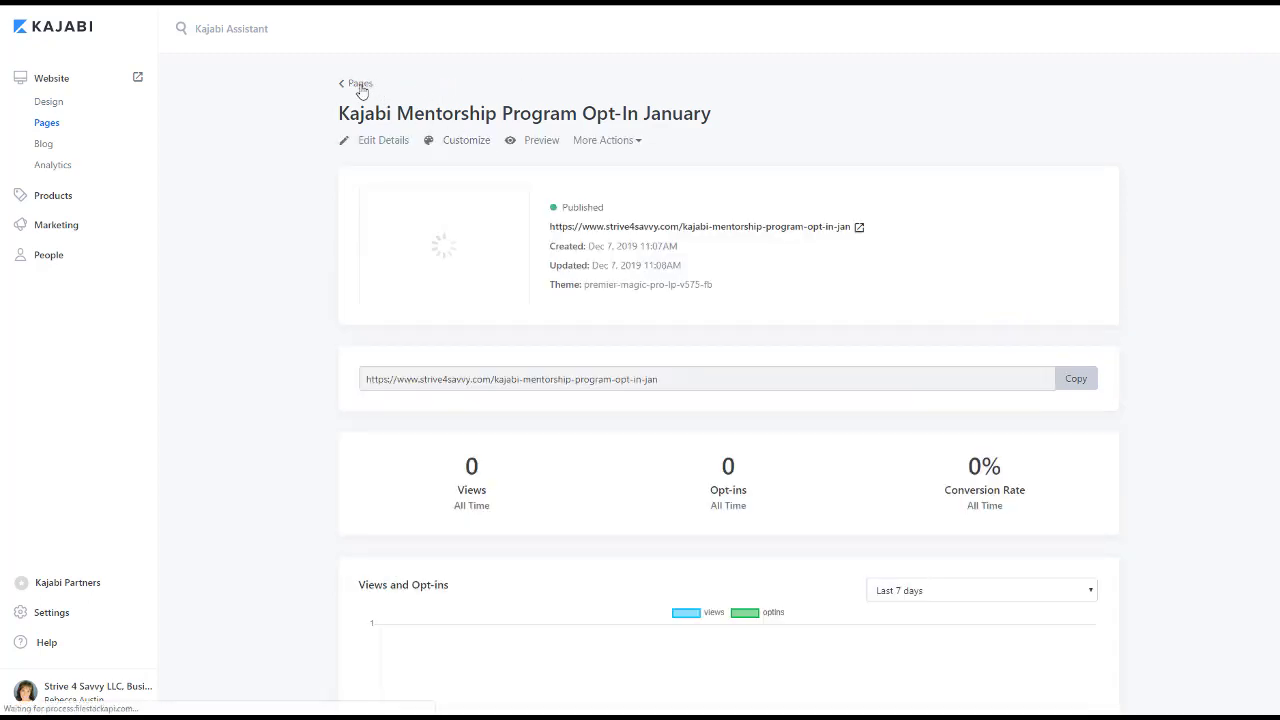
pyautogui.click(362, 91)
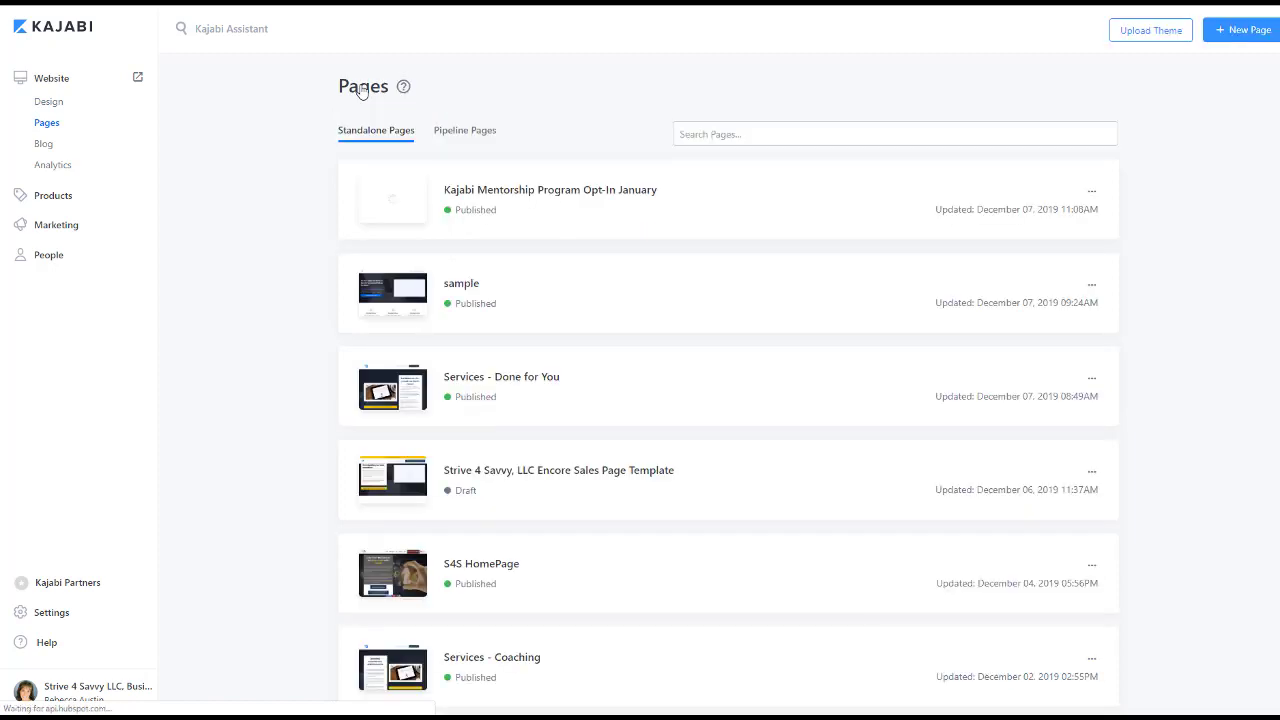
pyautogui.click(472, 131)
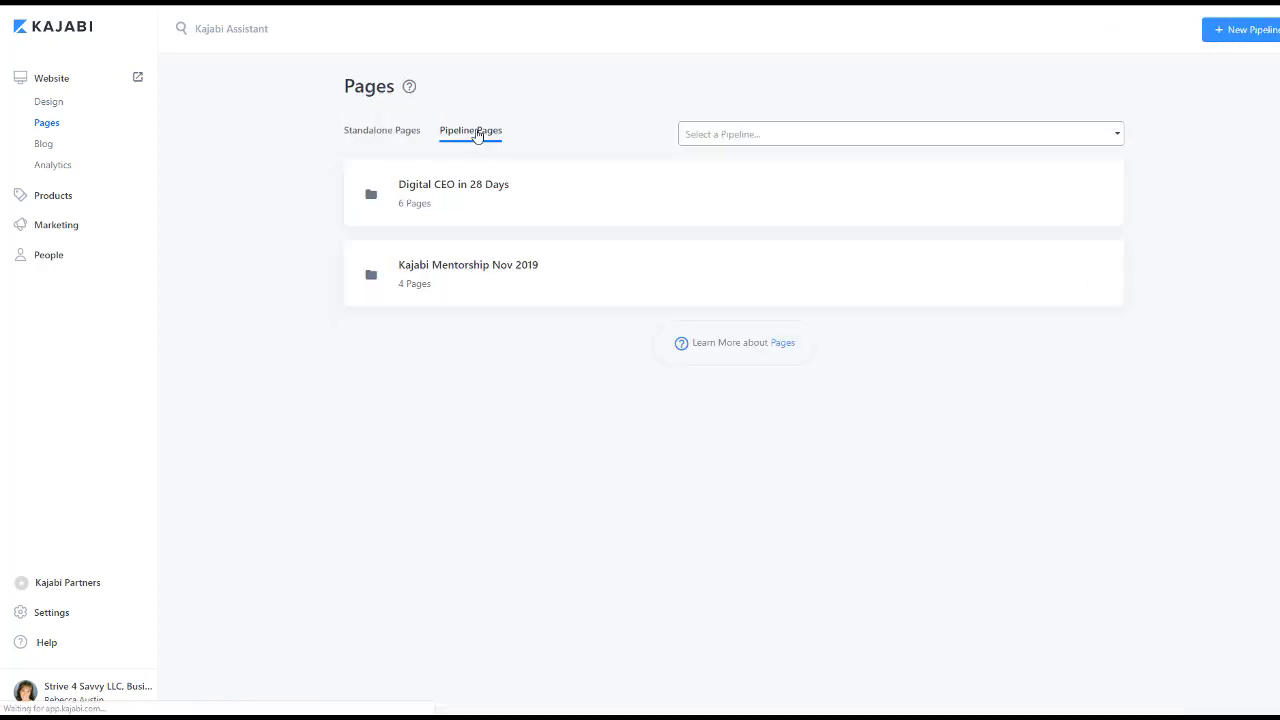
pyautogui.click(475, 270)
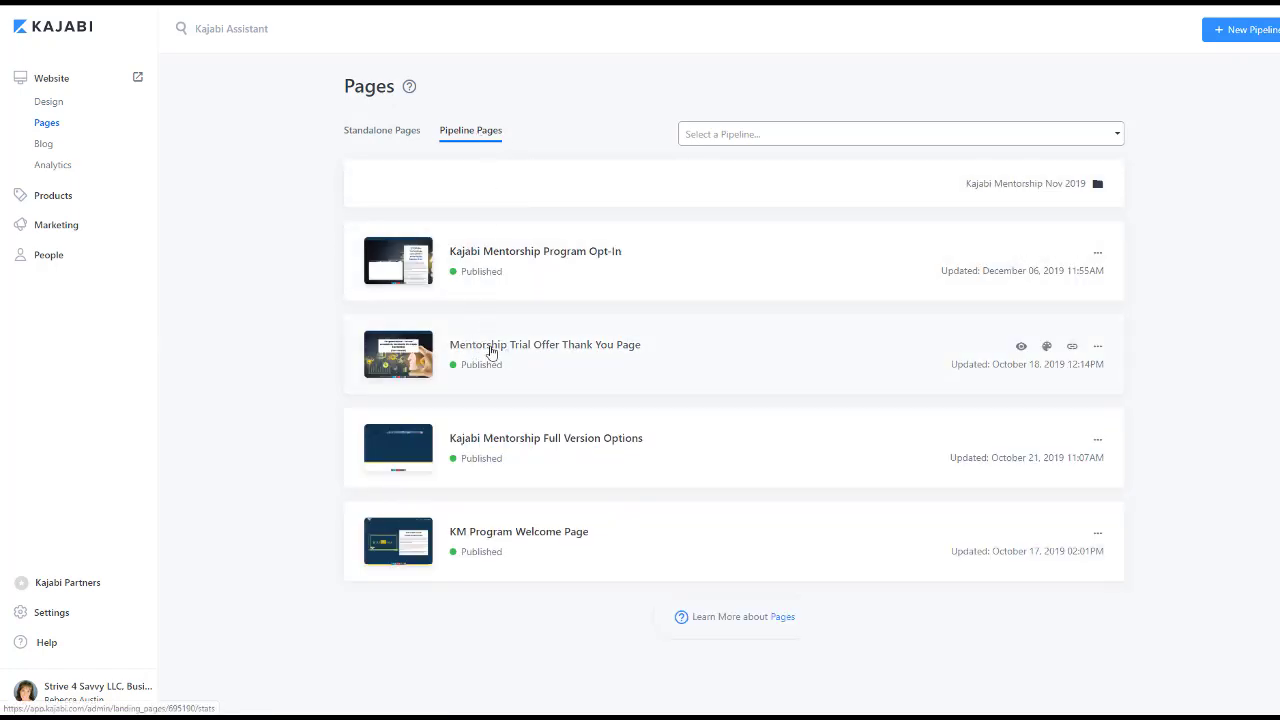
pyautogui.click(1096, 350)
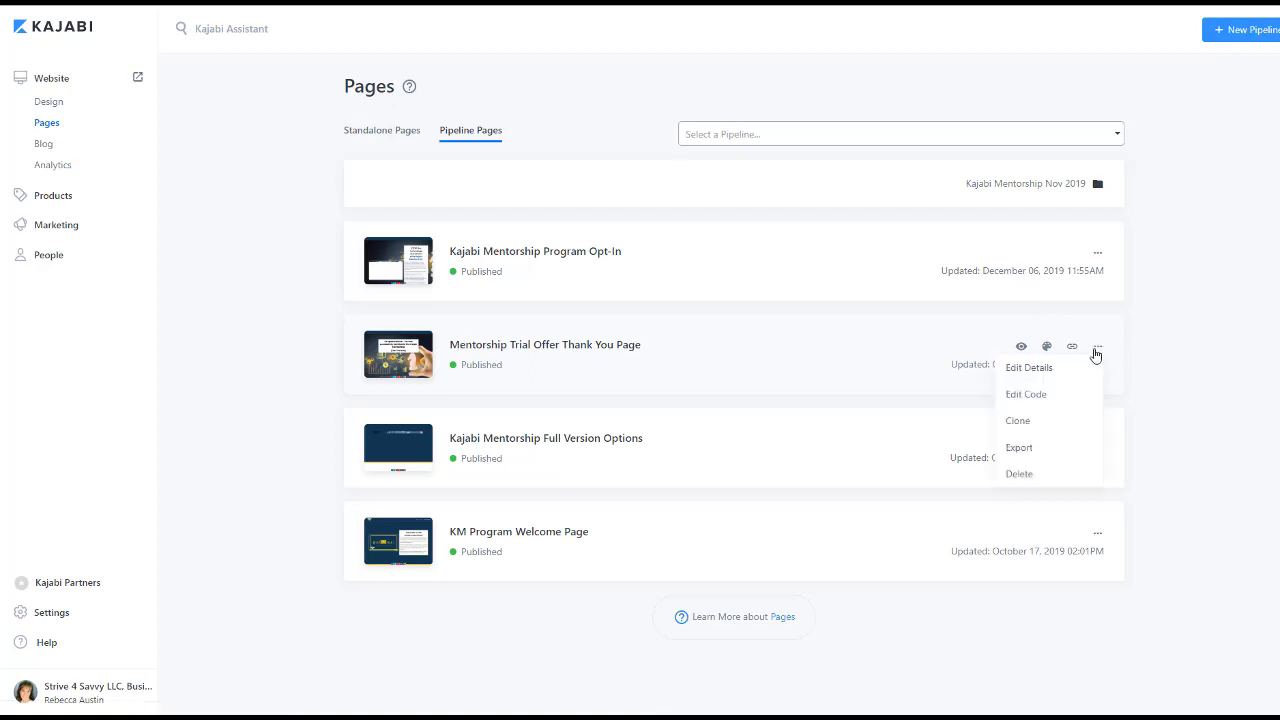
pyautogui.click(1020, 424)
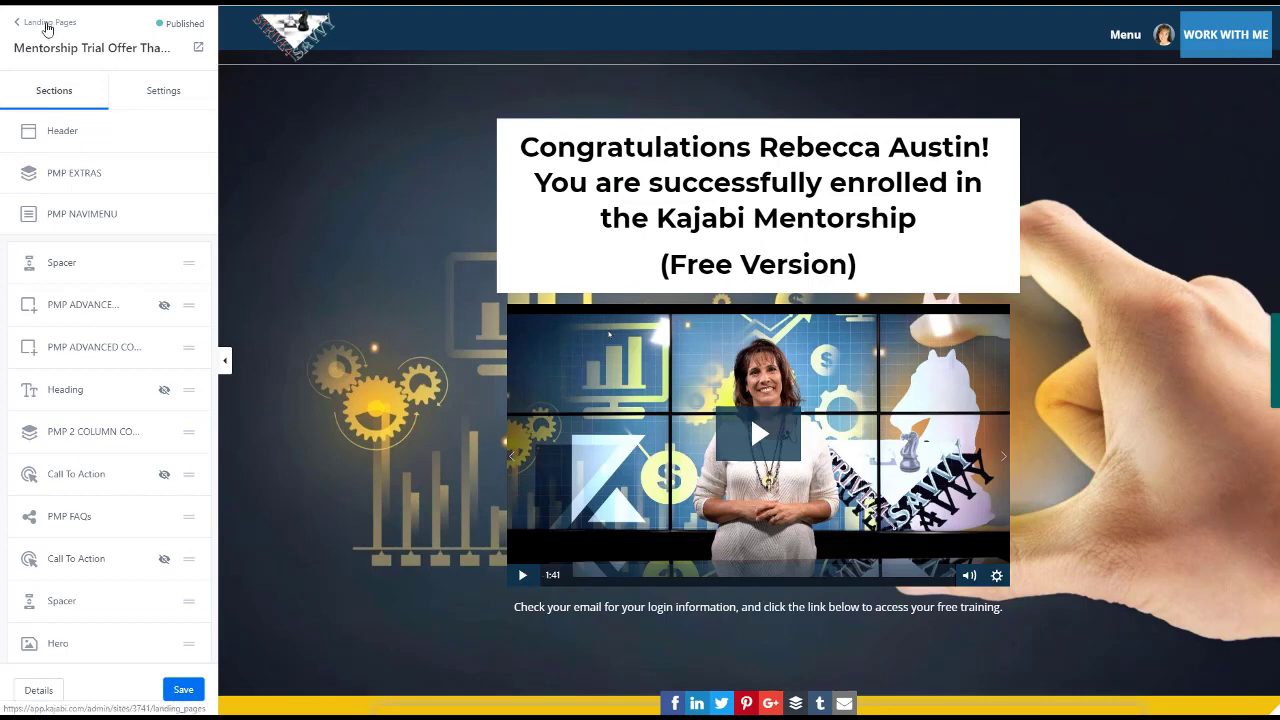
# - Retitle the thank-you clone 'Mentorship Trial Offer Thank You Page Jan', slug ending -jan, and save
pyautogui.click(47, 27)
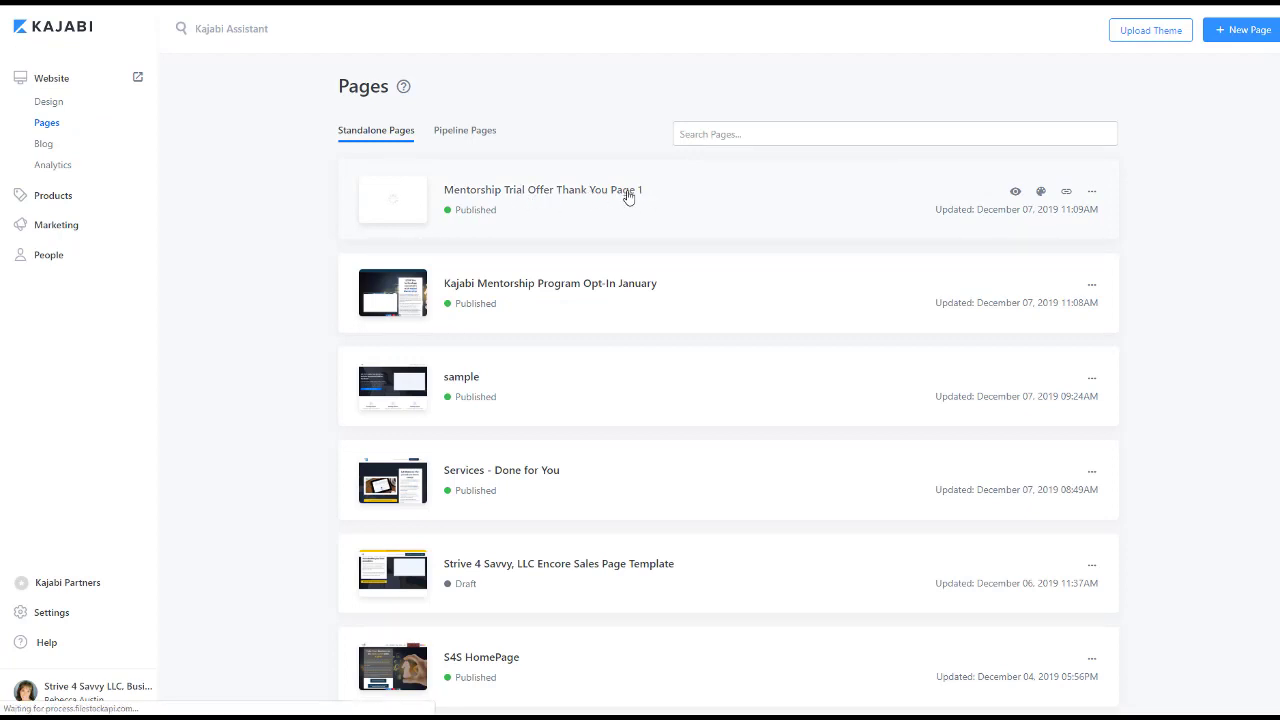
pyautogui.click(1090, 195)
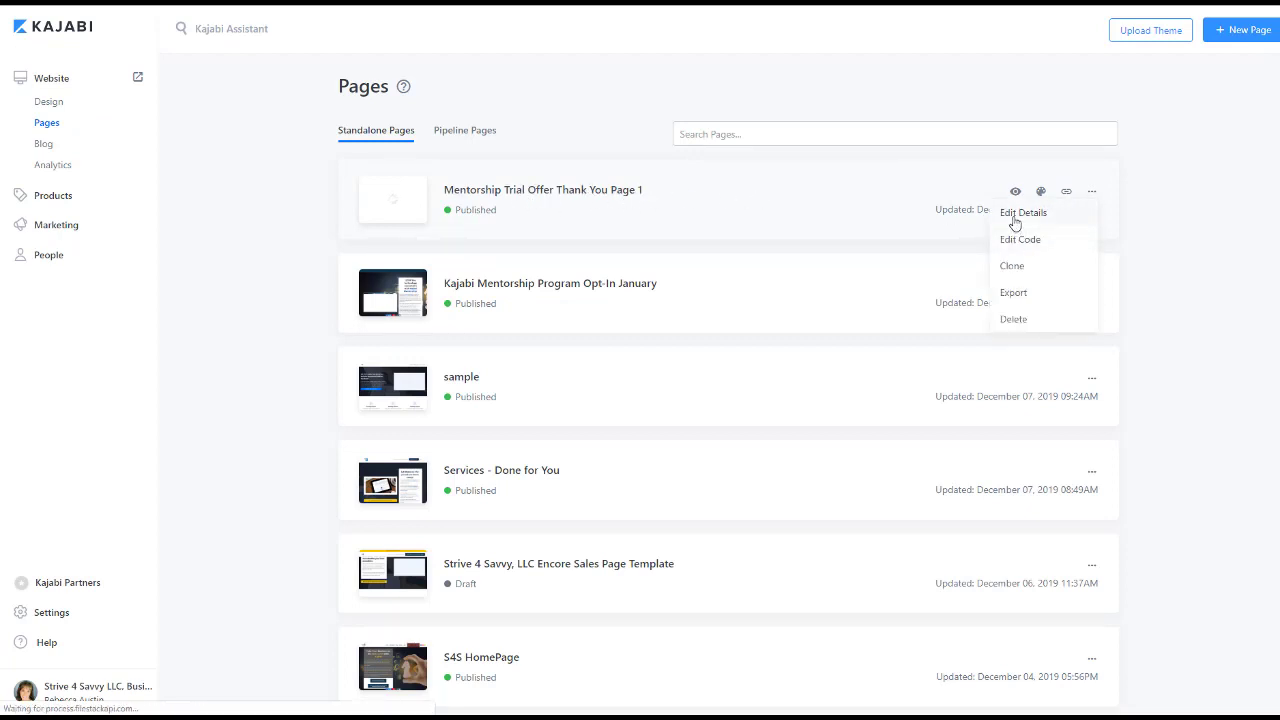
pyautogui.click(1012, 216)
pyautogui.click(815, 201)
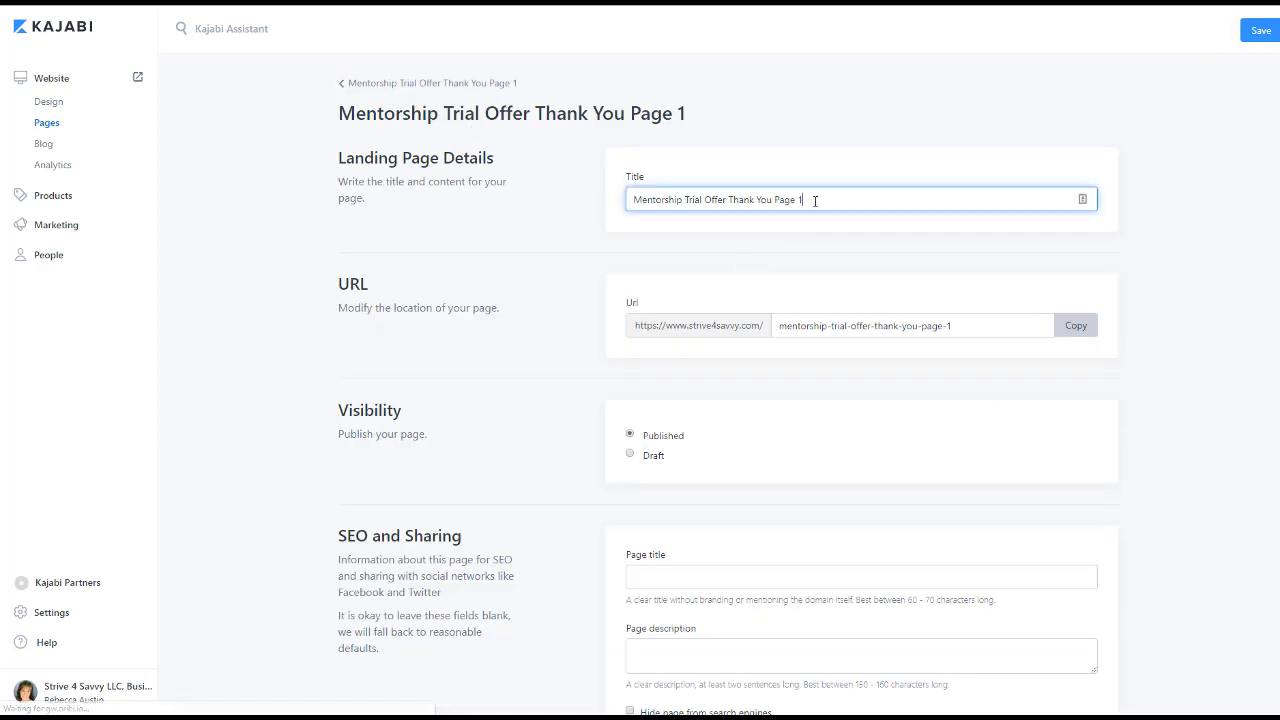
pyautogui.press('BackSpace')
pyautogui.press('BackSpace')
pyautogui.click(971, 325)
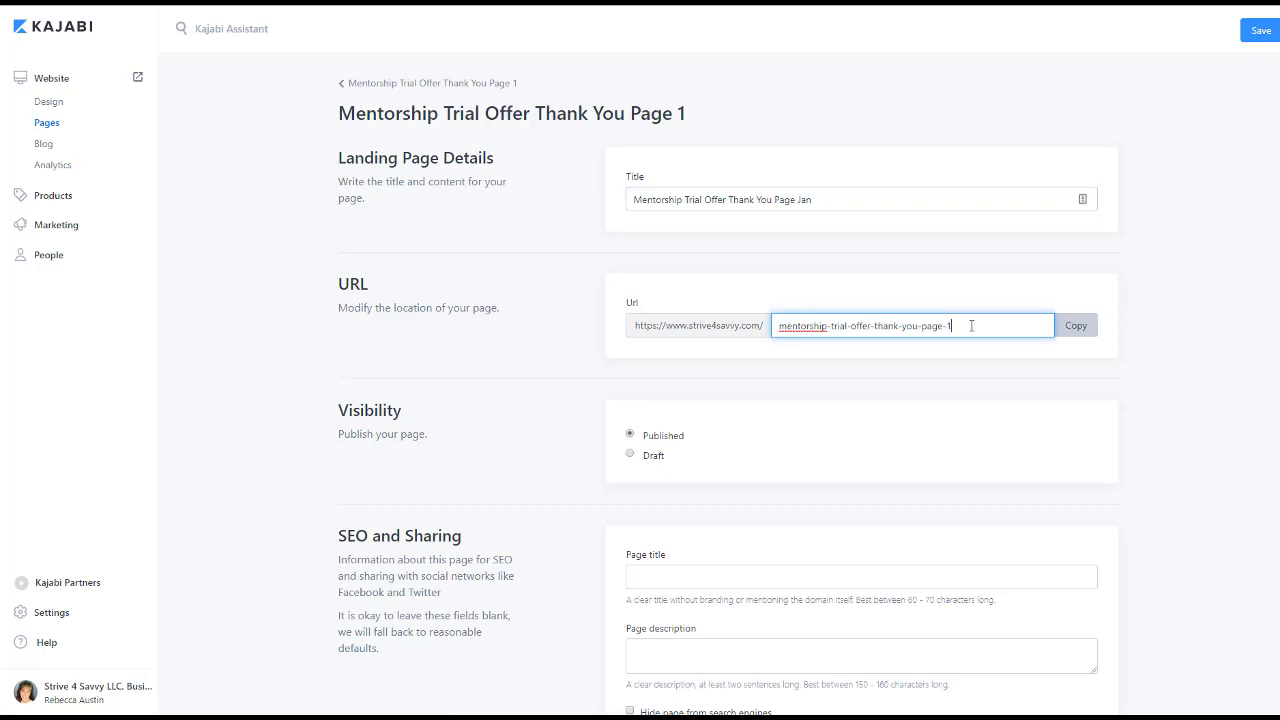
pyautogui.write('jan')
pyautogui.click(1254, 33)
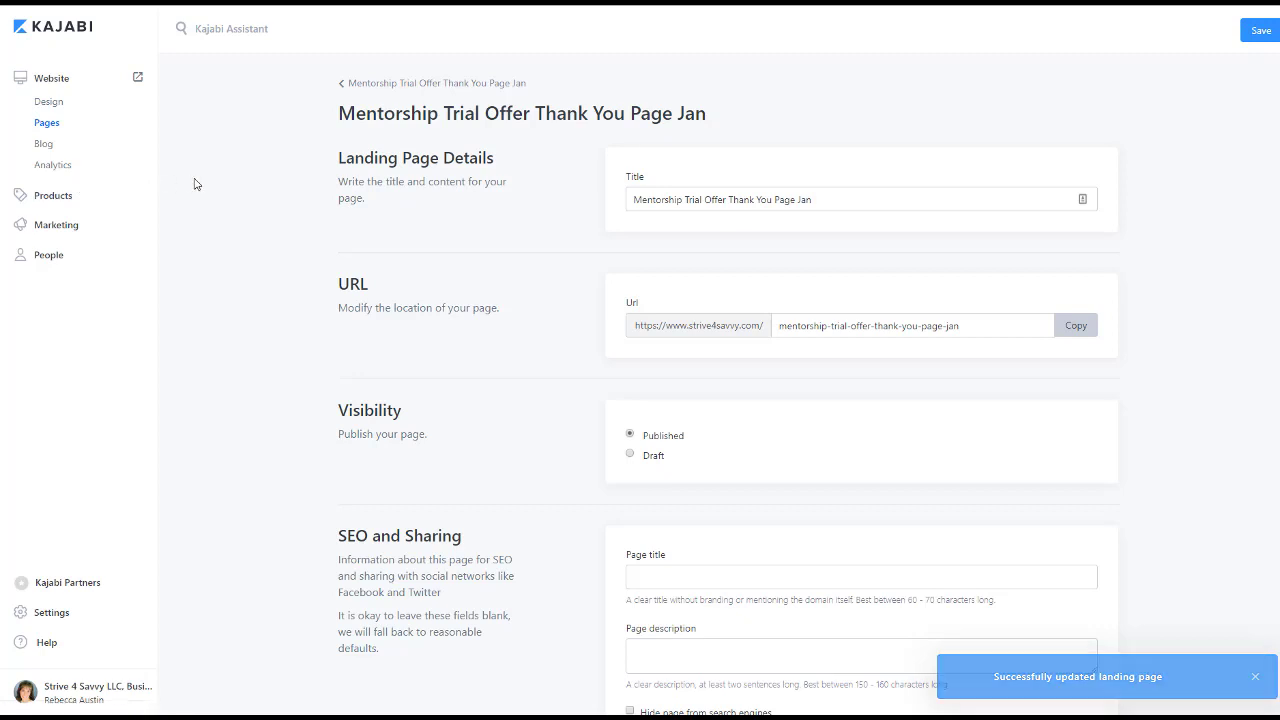
# - Browse the Marketing area: pipelines overview, Forms list, then Email Campaigns
pyautogui.click(50, 230)
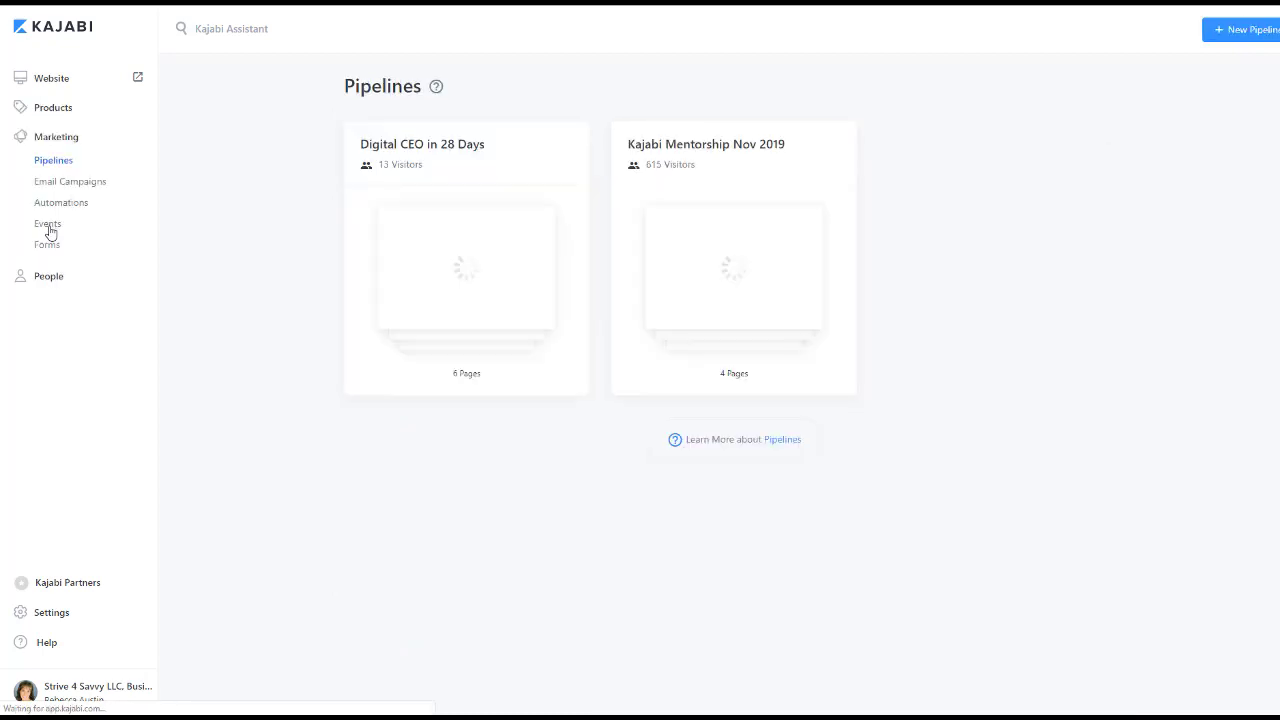
pyautogui.click(46, 245)
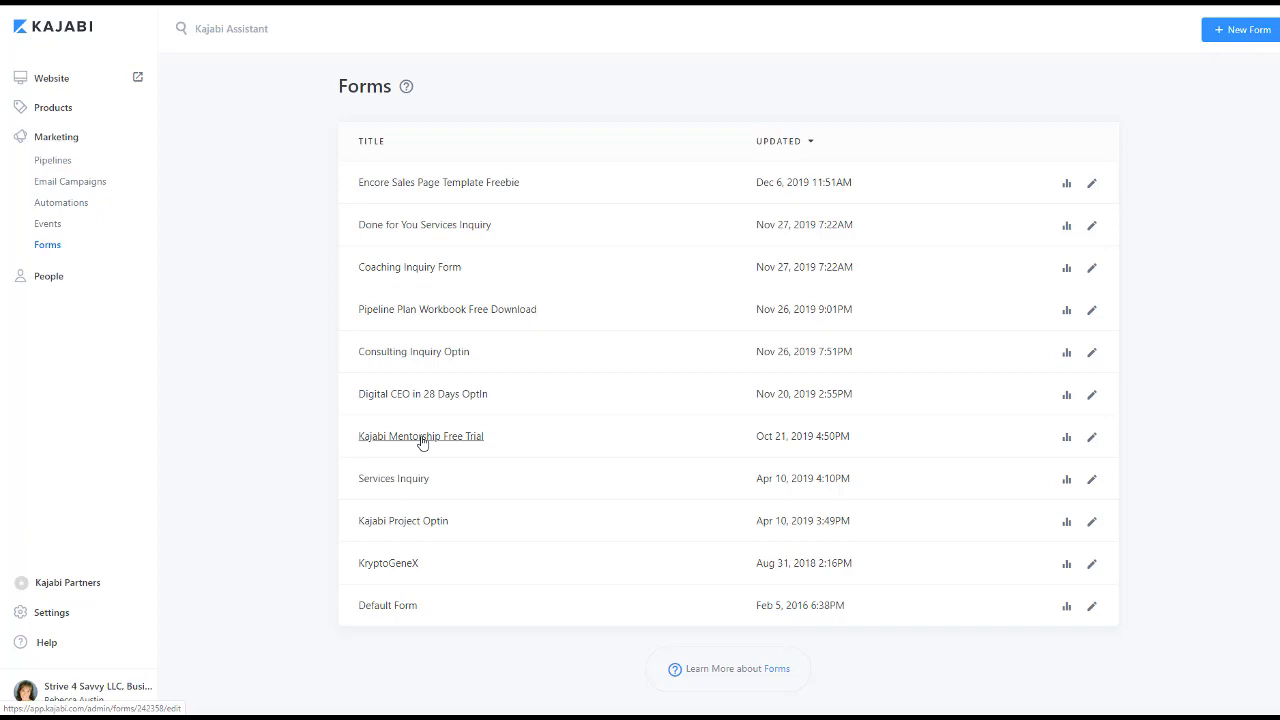
pyautogui.click(82, 182)
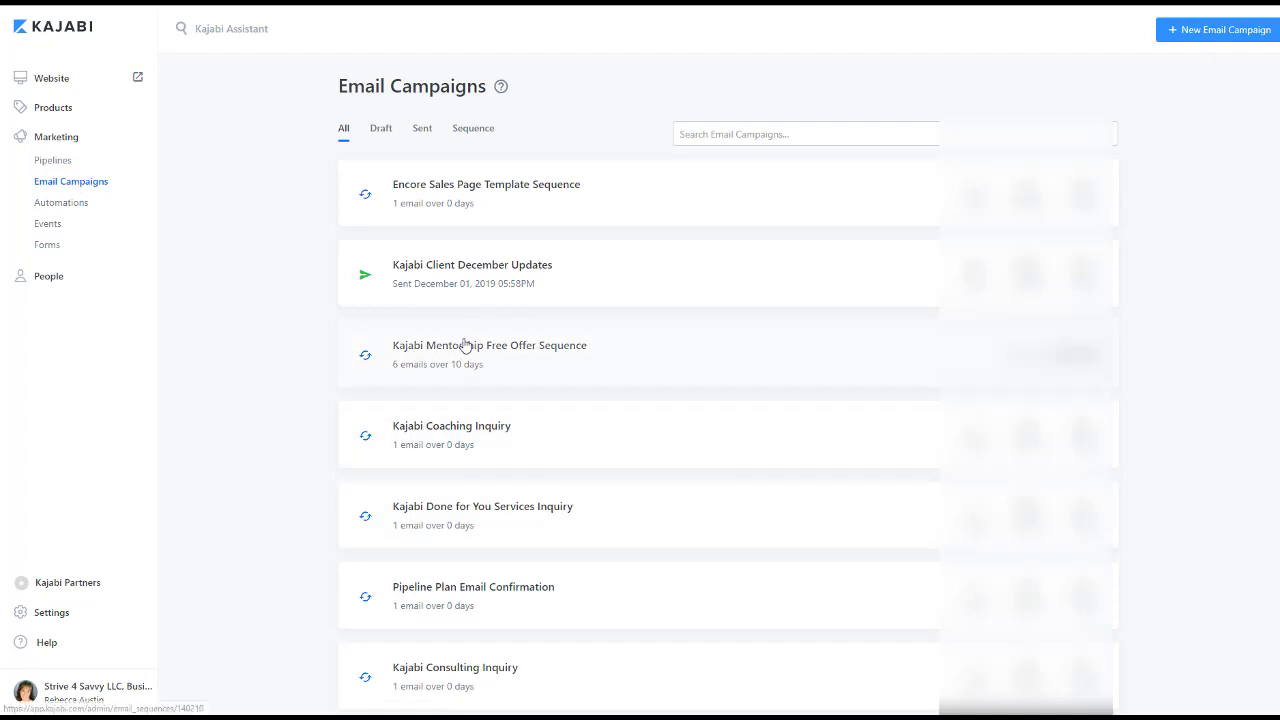
# - Scroll the Email Campaigns list, then go to the Pipelines page
pyautogui.scroll(-3, 620, 325)
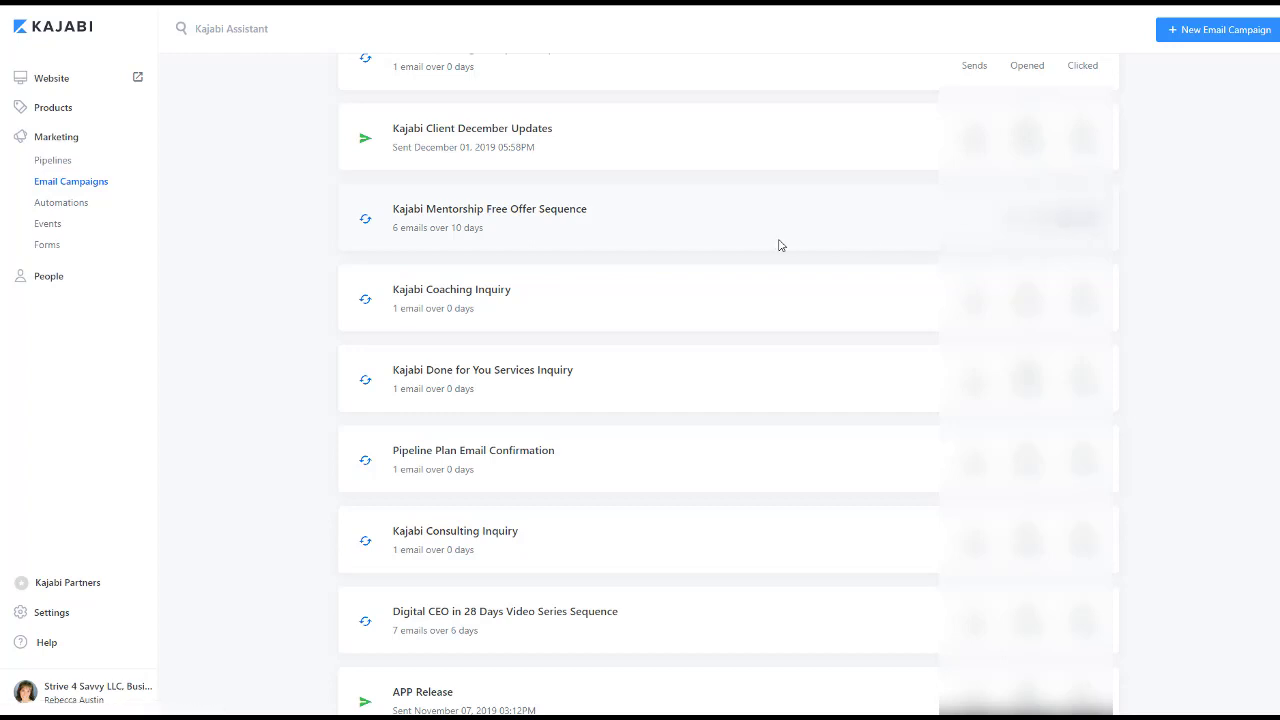
pyautogui.click(56, 163)
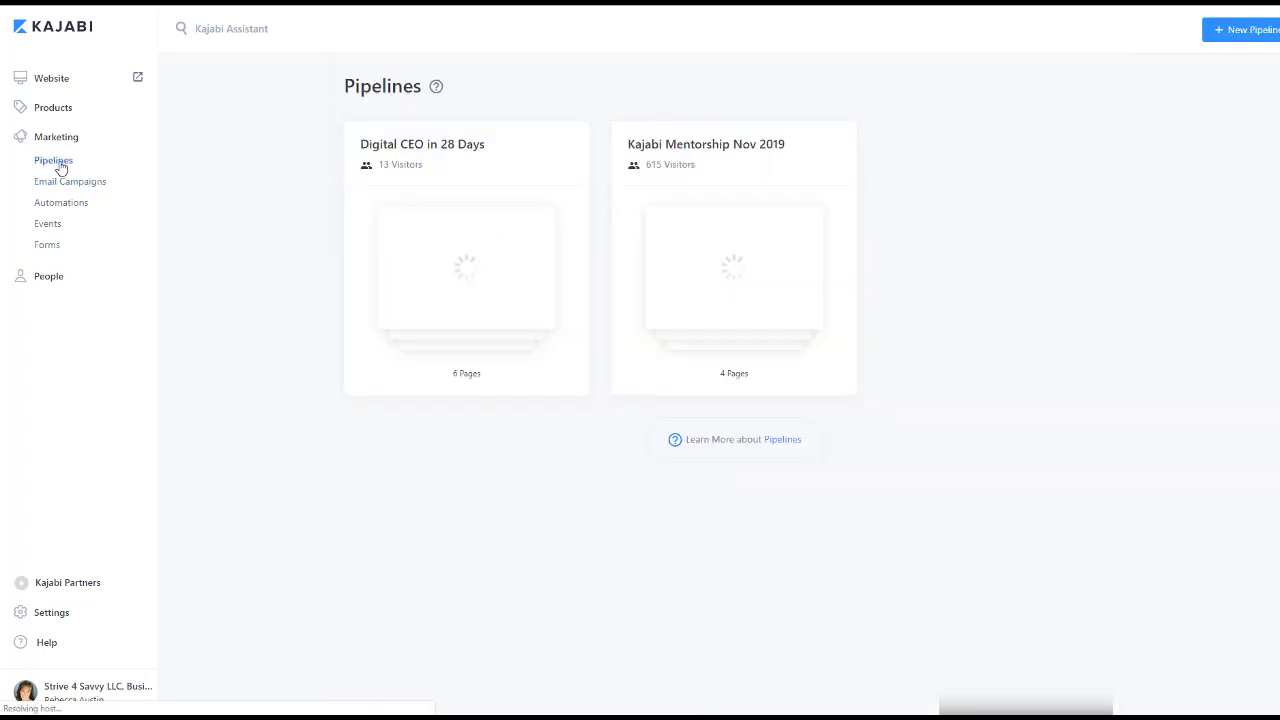
# - Generate a new Blank-blueprint pipeline named 'Kajabi Mentorship January 2020'
pyautogui.click(1237, 36)
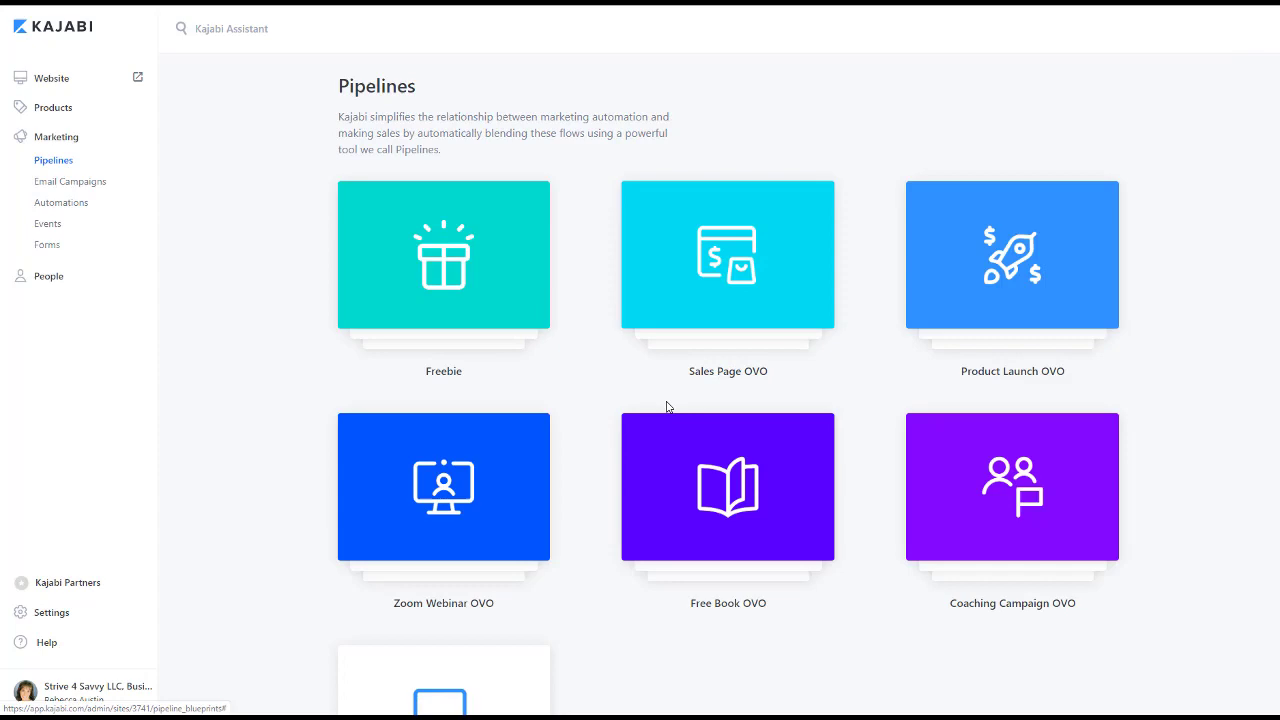
pyautogui.scroll(-2, 640, 430)
pyautogui.click(443, 526)
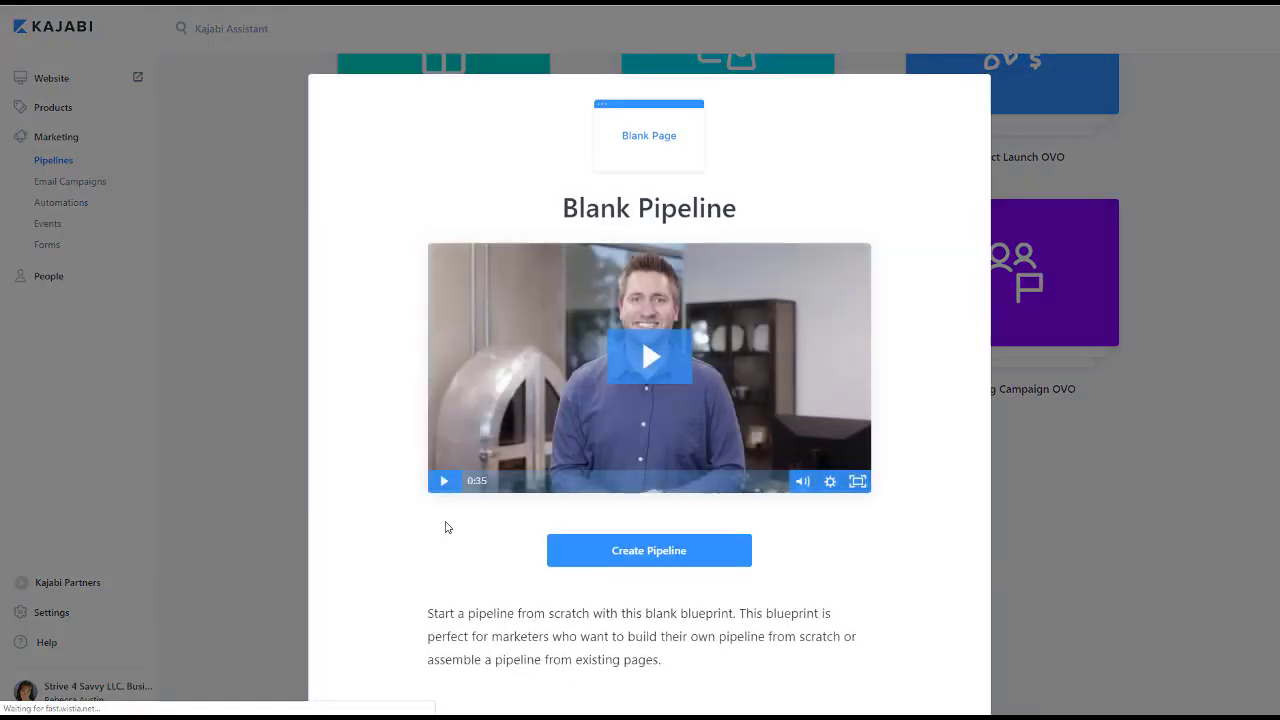
pyautogui.click(637, 557)
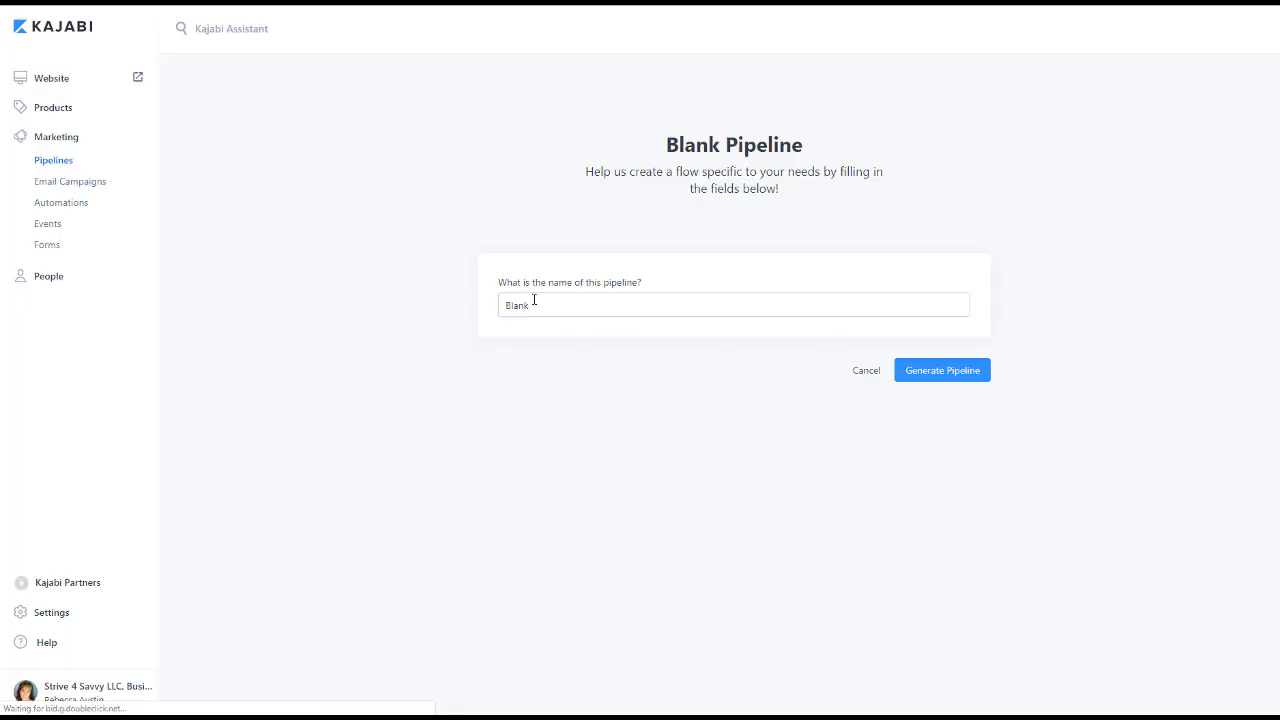
pyautogui.moveTo(531, 305); pyautogui.dragTo(451, 313)
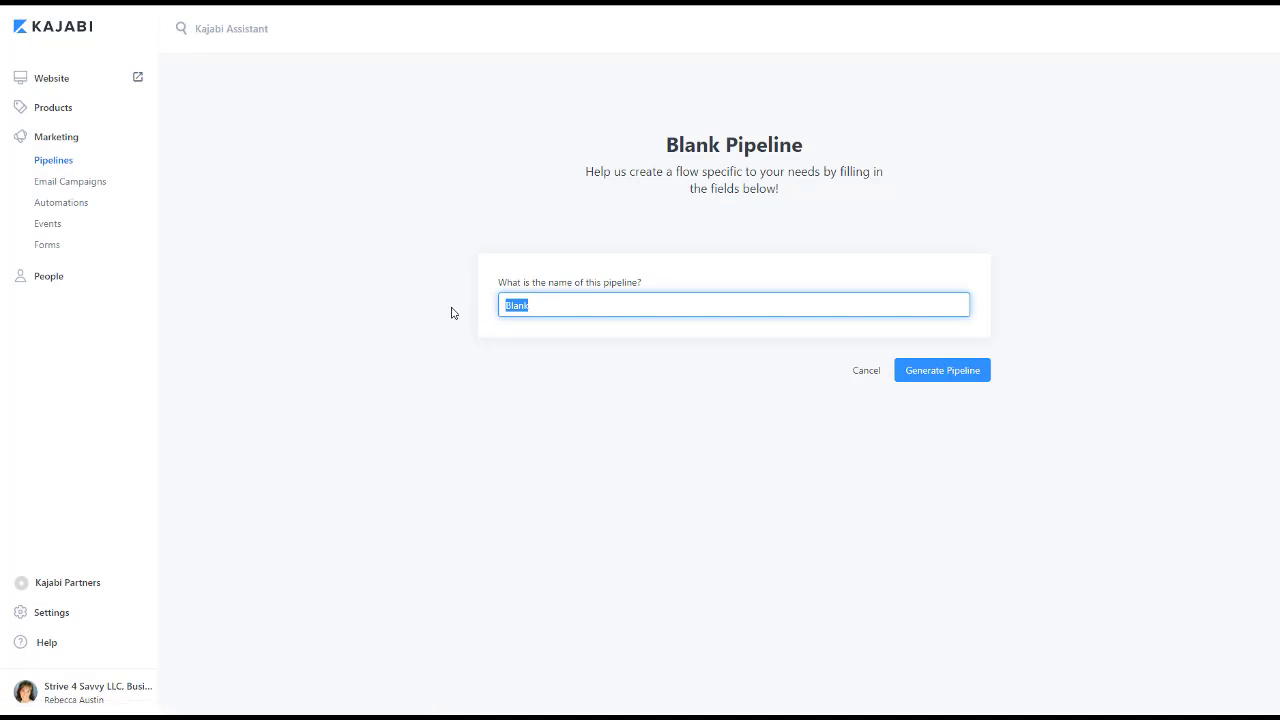
pyautogui.write('Ka')
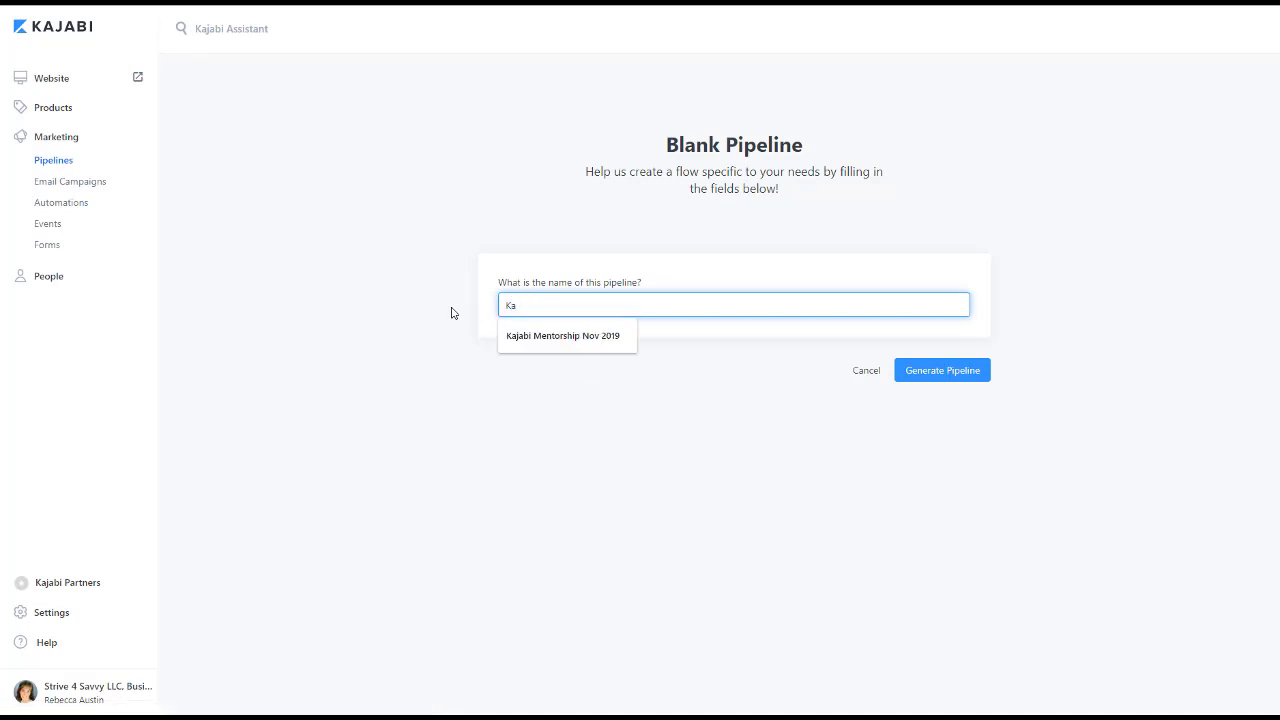
pyautogui.click(543, 335)
pyautogui.press('BackSpace')
pyautogui.press('BackSpace')
pyautogui.press('BackSpace')
pyautogui.press('BackSpace')
pyautogui.press('BackSpace')
pyautogui.press('BackSpace')
pyautogui.press('BackSpace')
pyautogui.press('BackSpace')
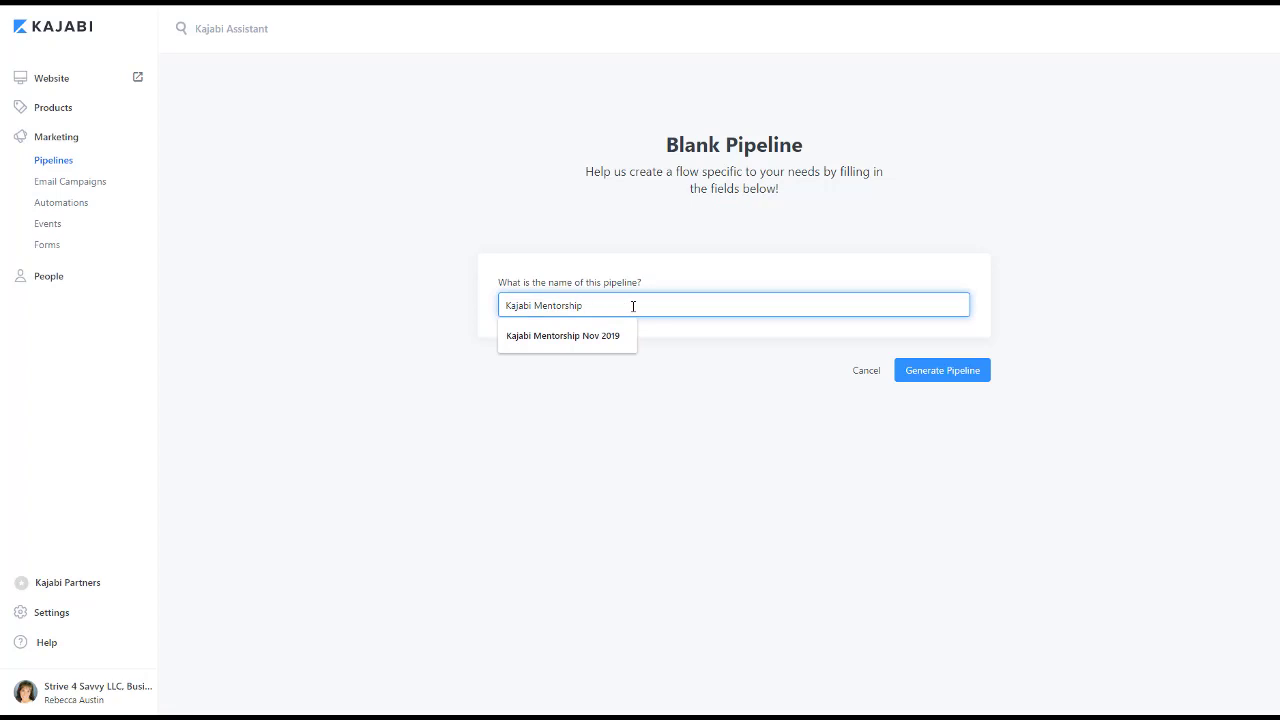
pyautogui.write('January 2020')
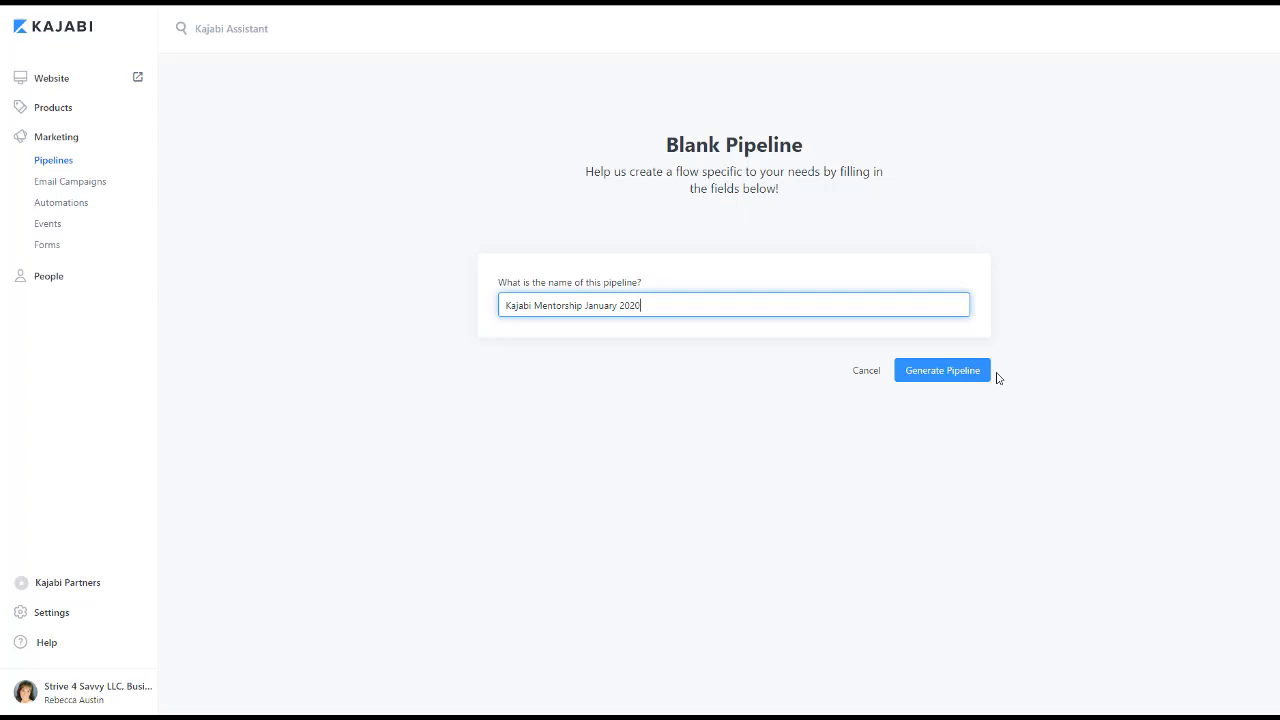
pyautogui.click(957, 371)
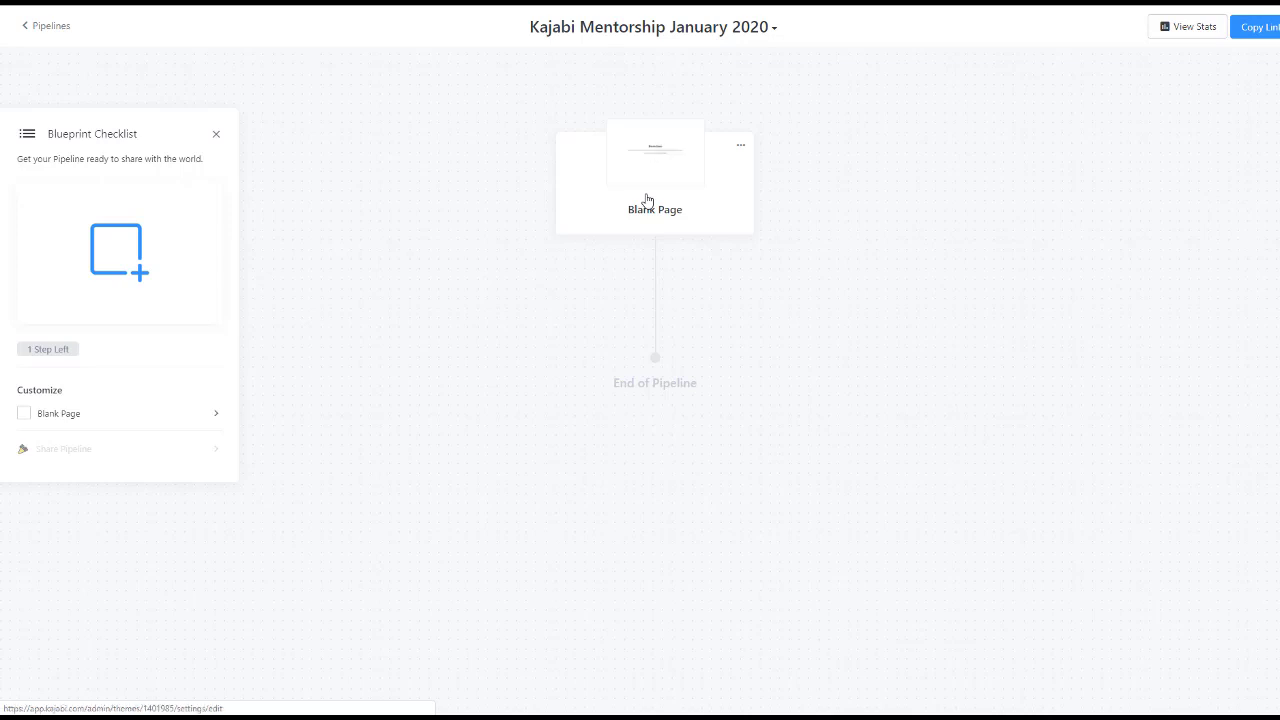
# - Remove the Blank Page and use the existing Opt-In January landing page instead
pyautogui.click(740, 146)
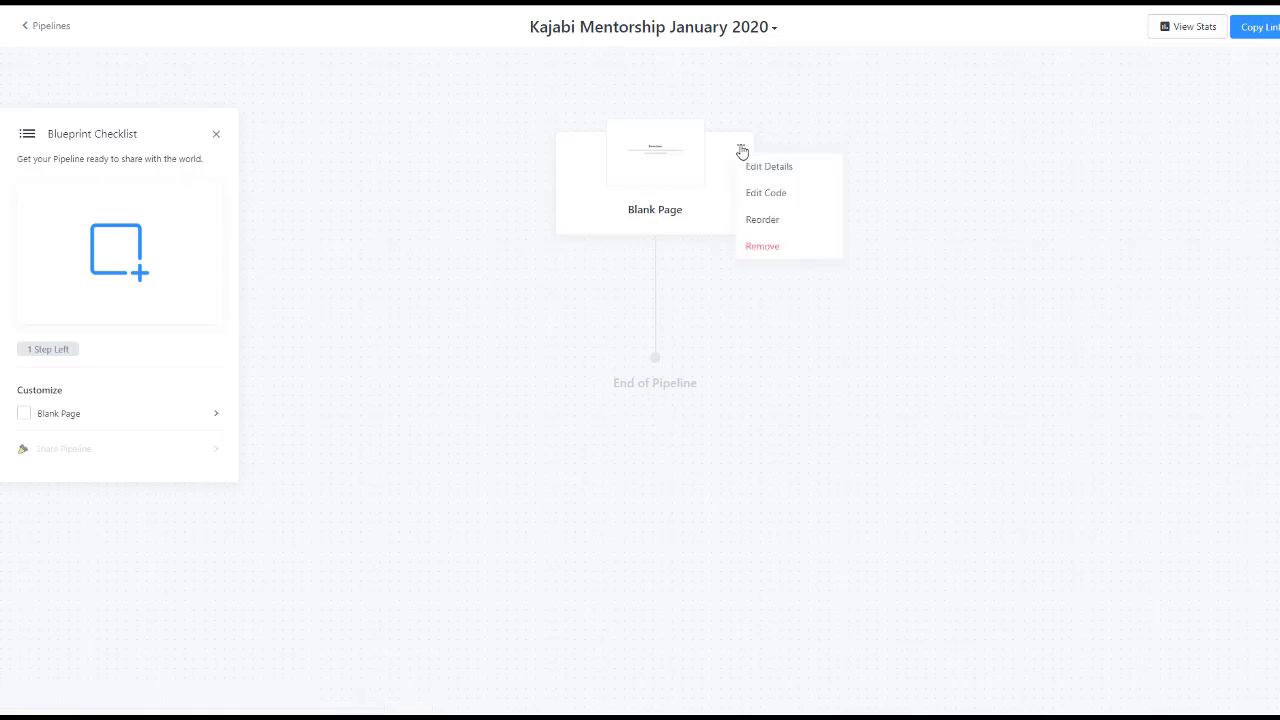
pyautogui.click(750, 249)
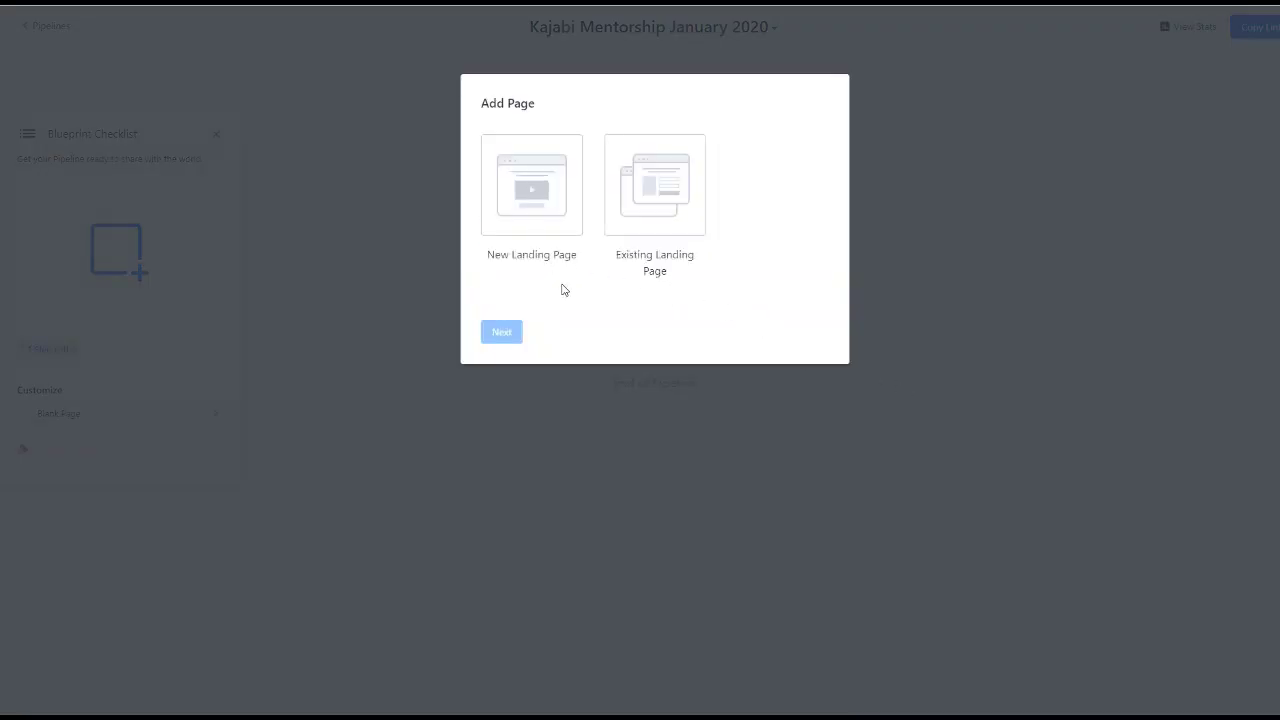
pyautogui.click(647, 212)
pyautogui.click(507, 332)
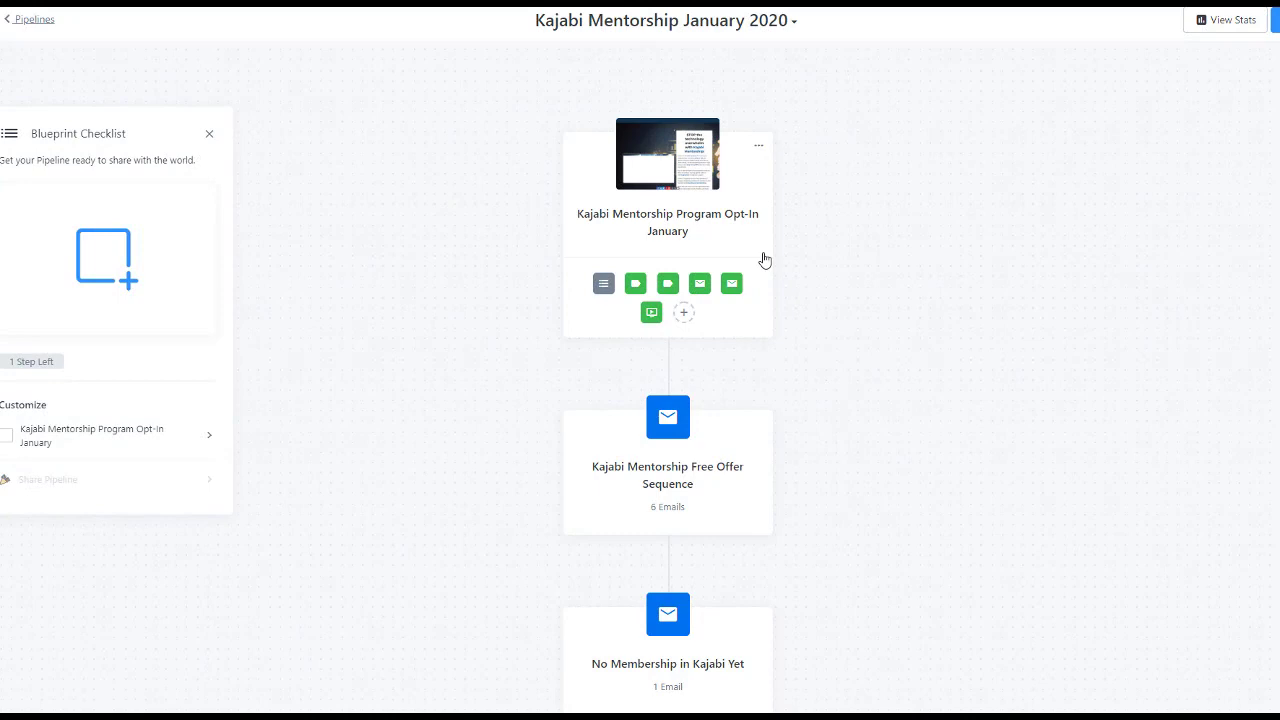
pyautogui.scroll(-3, 714, 286)
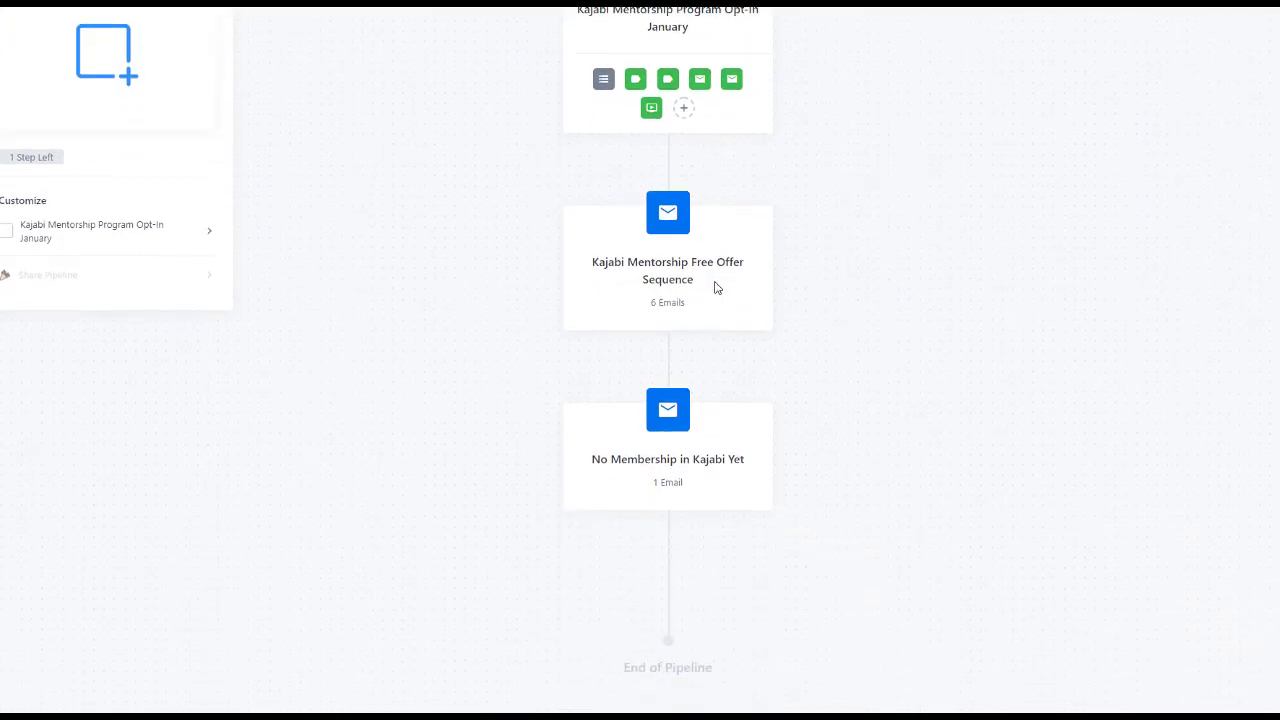
pyautogui.scroll(3, 714, 286)
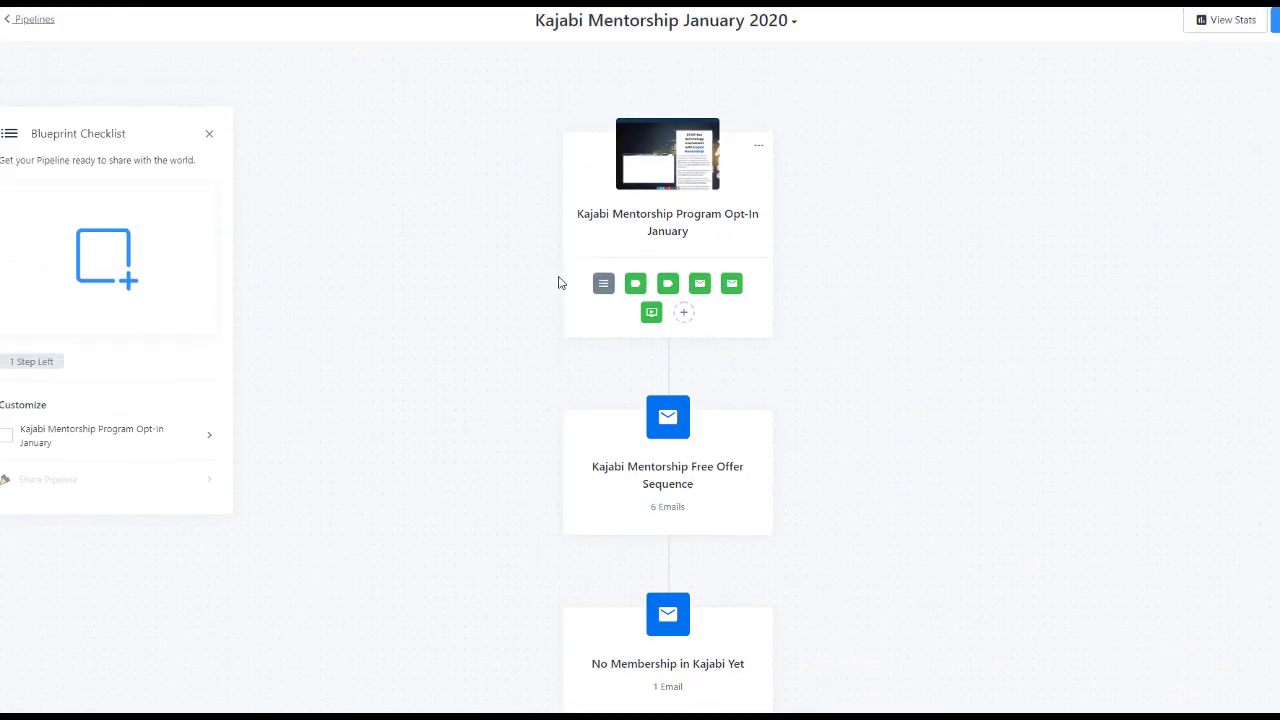
pyautogui.moveTo(595, 300)
pyautogui.scroll(-2, 814, 329)
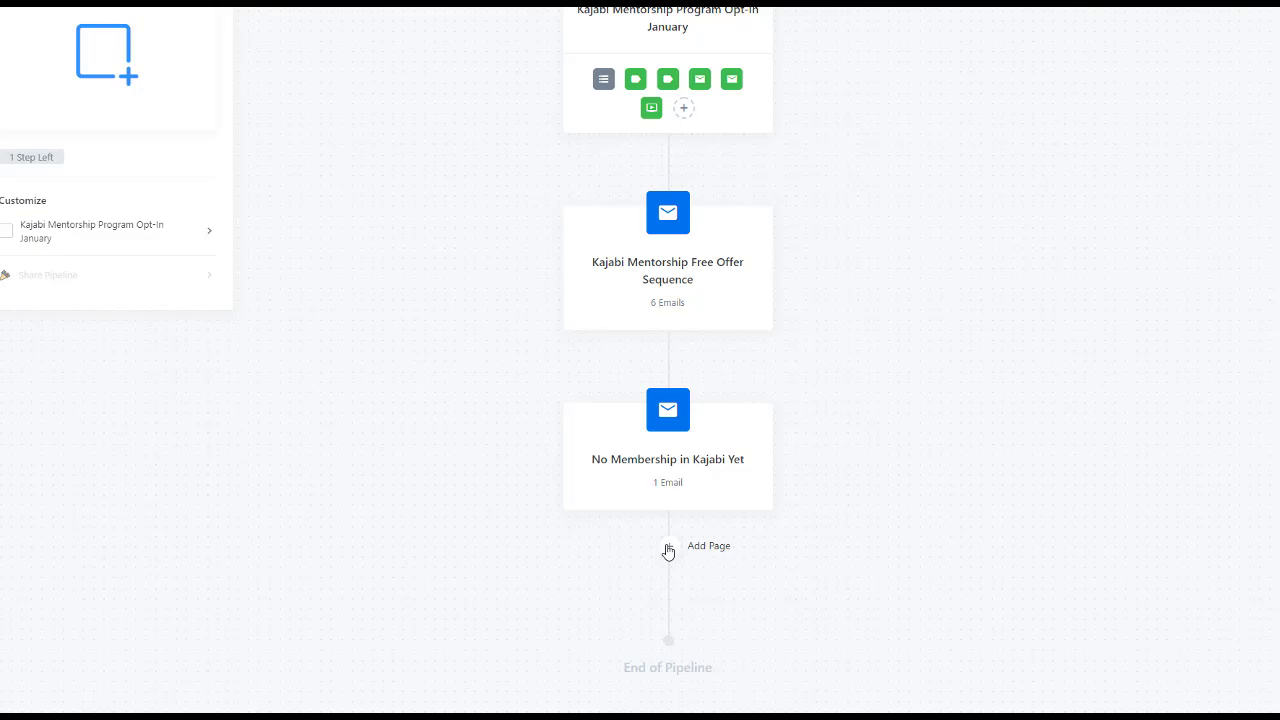
# - Append the existing Mentorship Trial Offer Thank You Page Jan after the email steps
pyautogui.click(670, 548)
pyautogui.click(695, 206)
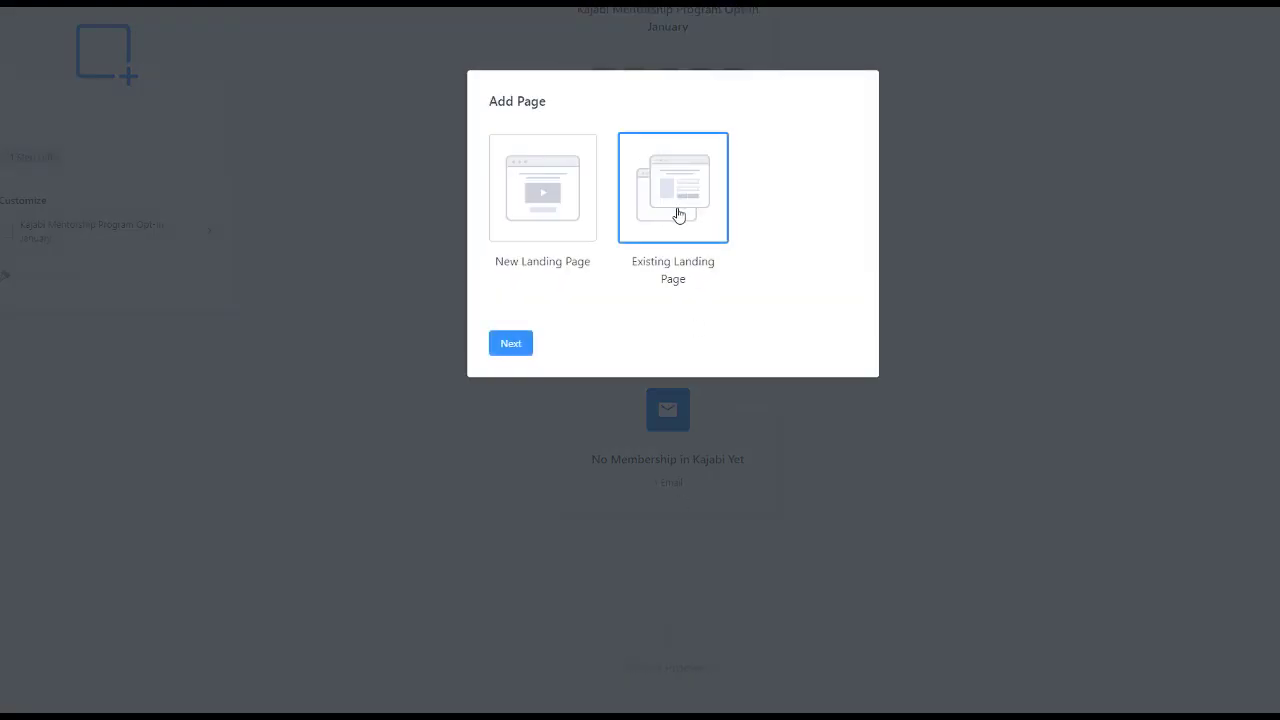
pyautogui.click(510, 346)
pyautogui.click(620, 143)
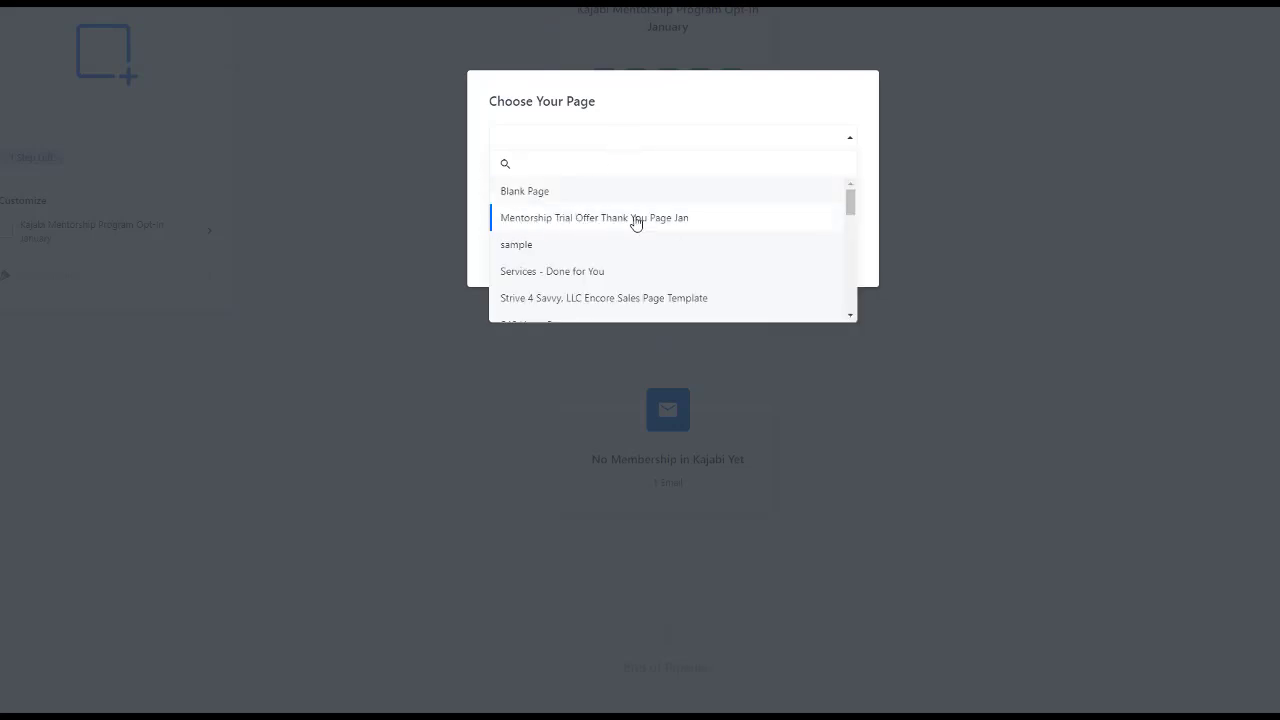
pyautogui.click(636, 219)
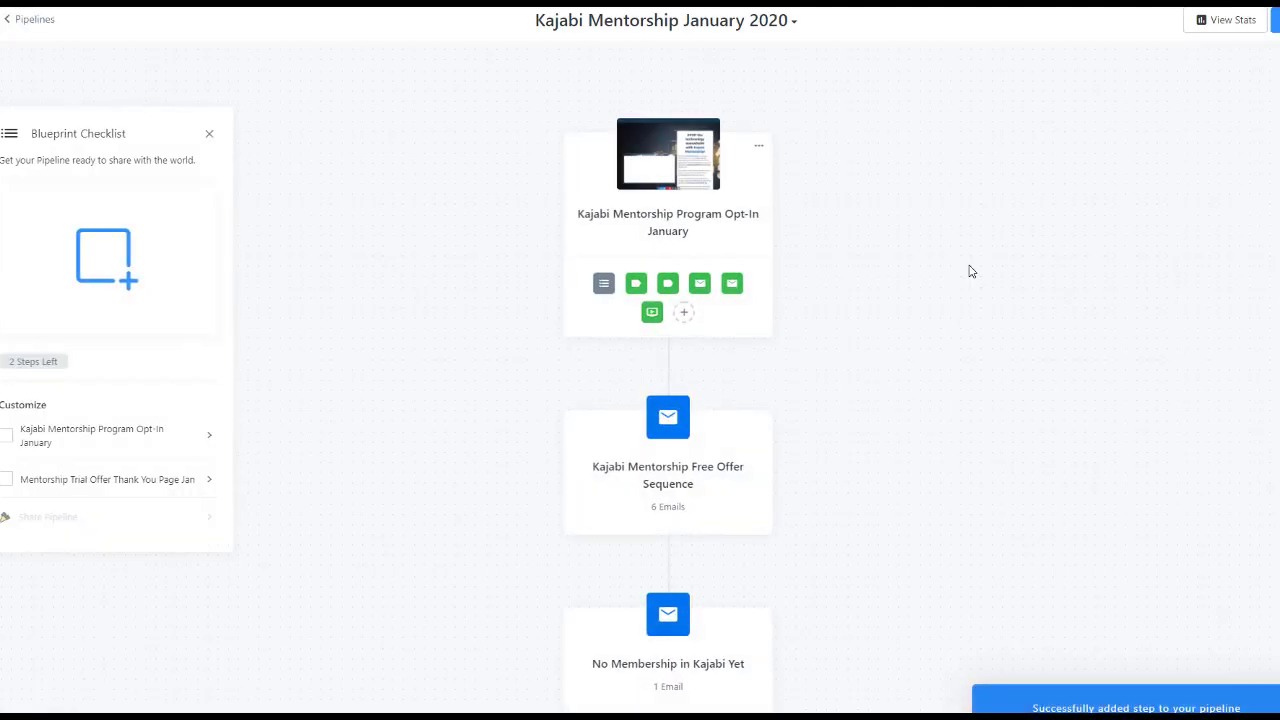
pyautogui.scroll(-3, 850, 387)
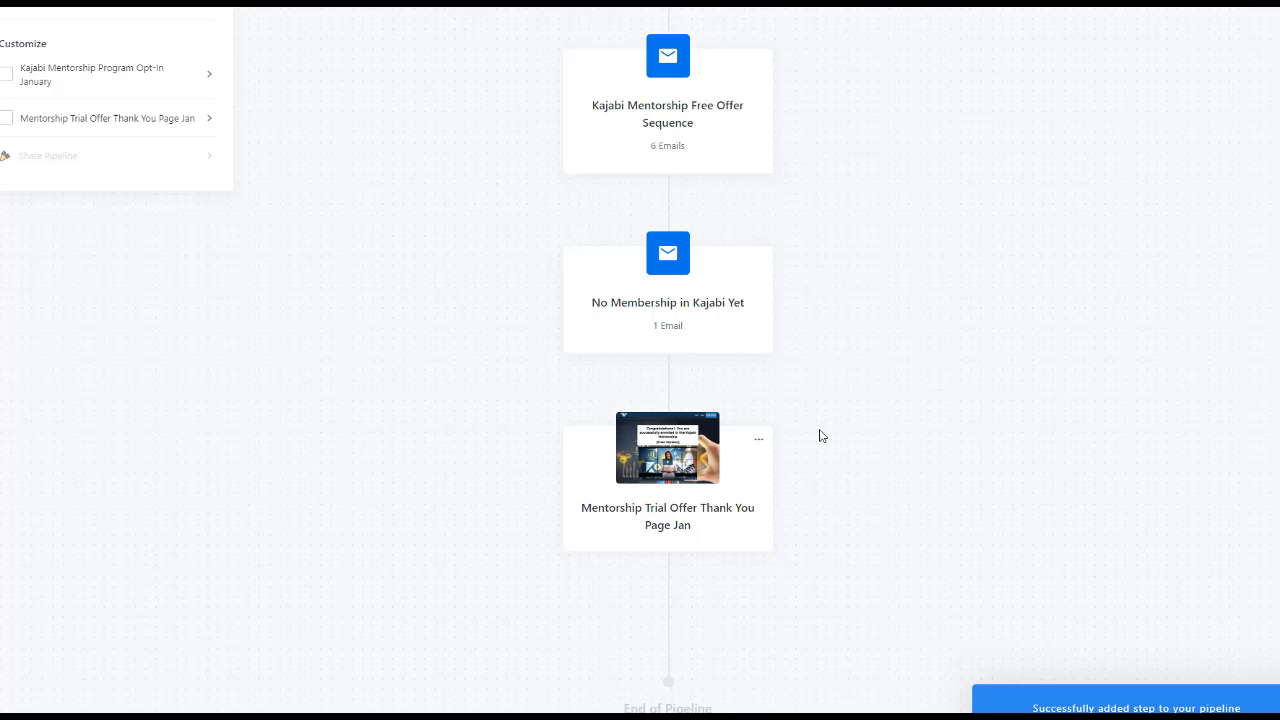
pyautogui.scroll(3, 821, 436)
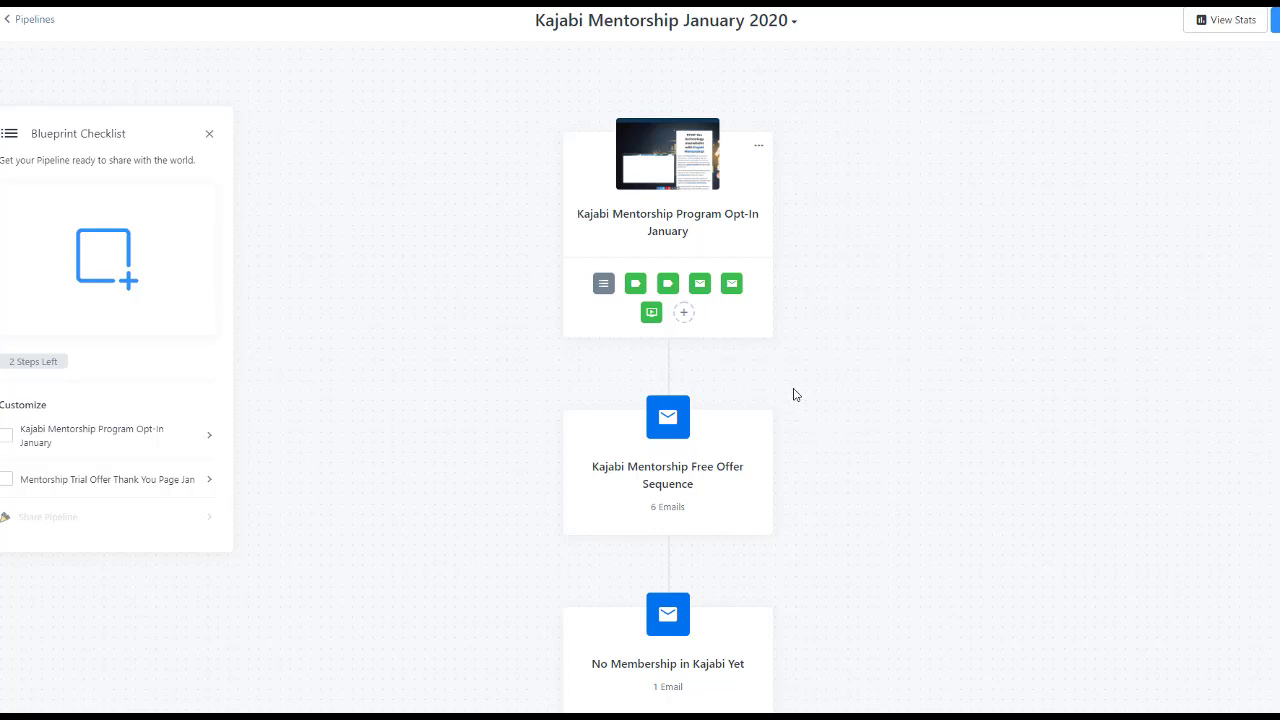
pyautogui.scroll(-3, 757, 354)
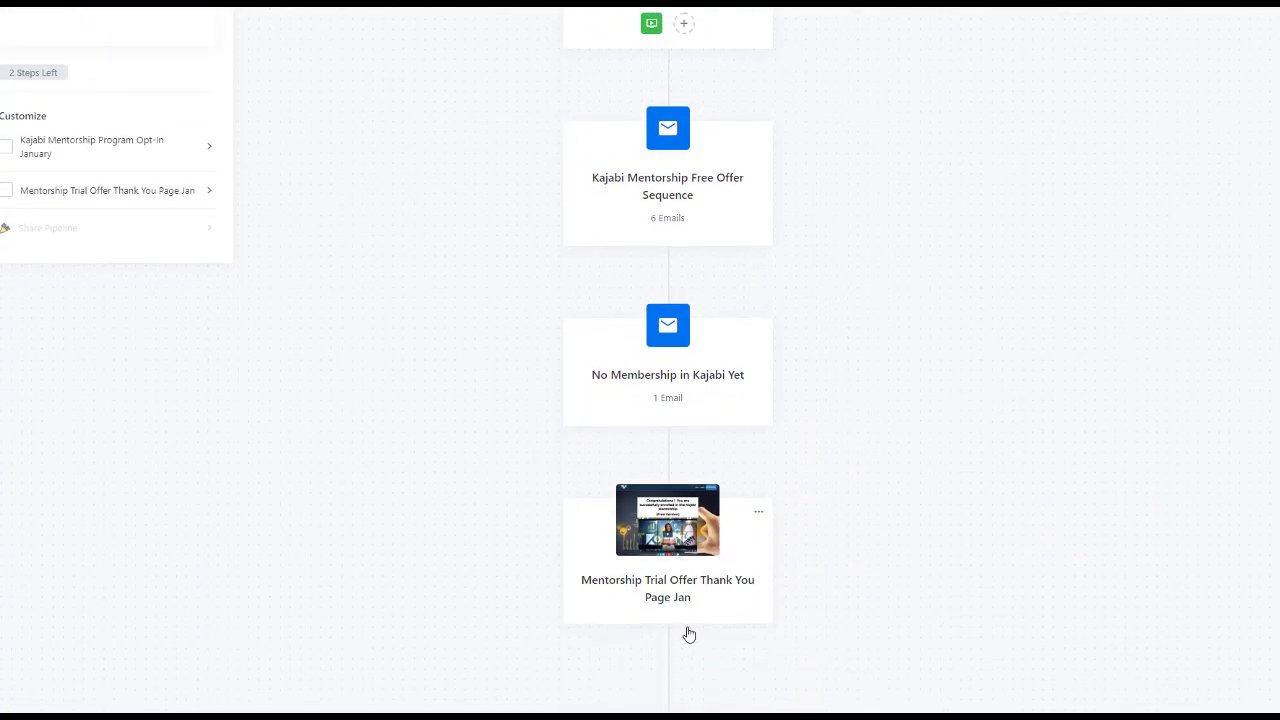
pyautogui.scroll(2, 836, 526)
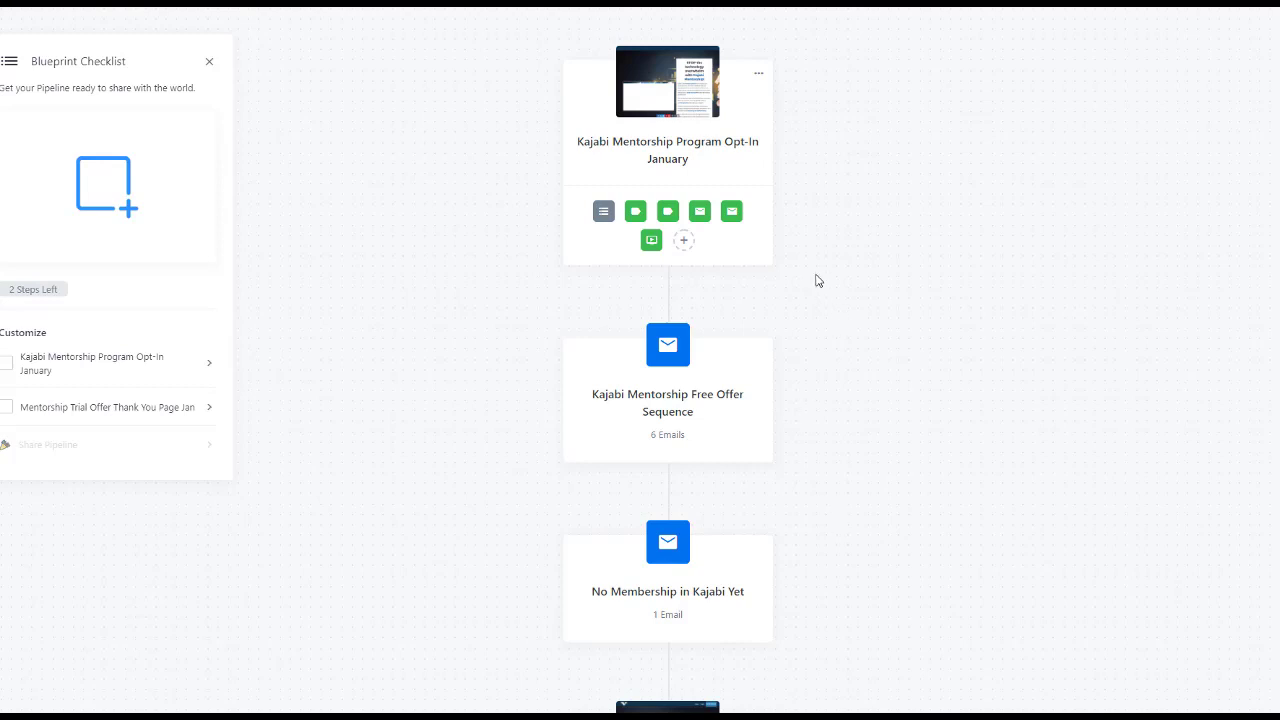
pyautogui.scroll(-1, 815, 281)
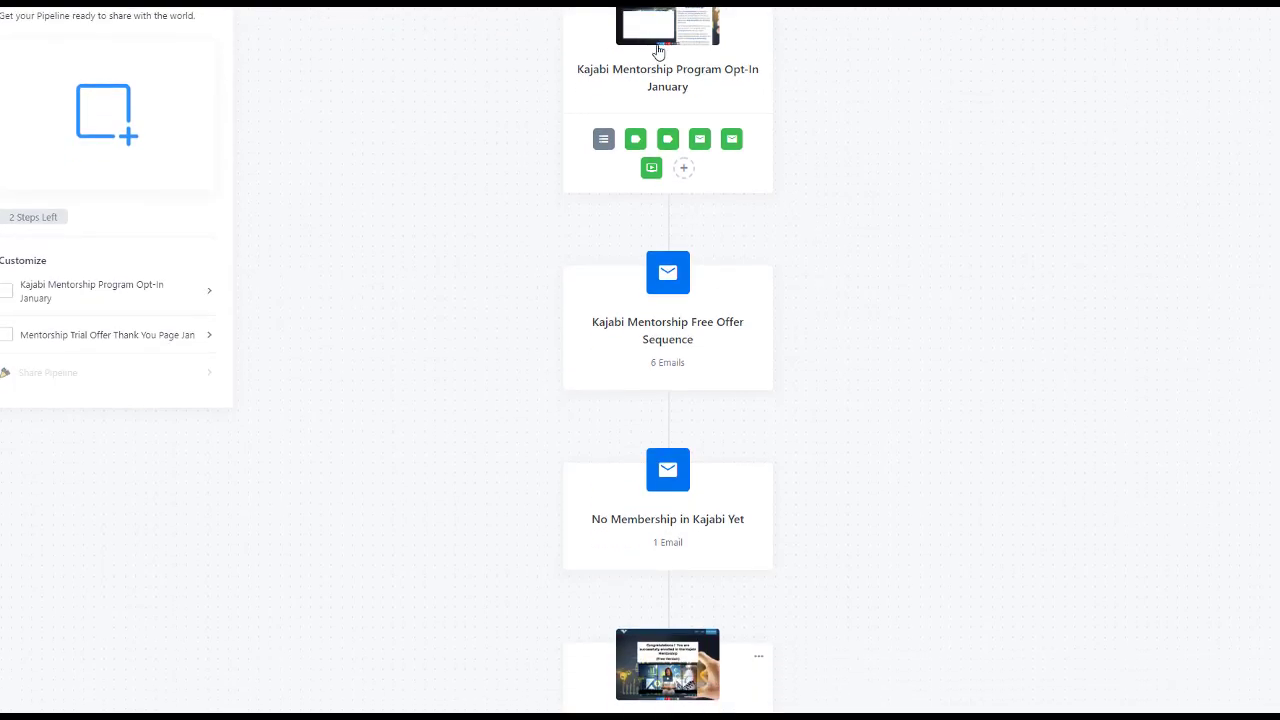
pyautogui.scroll(2, 834, 309)
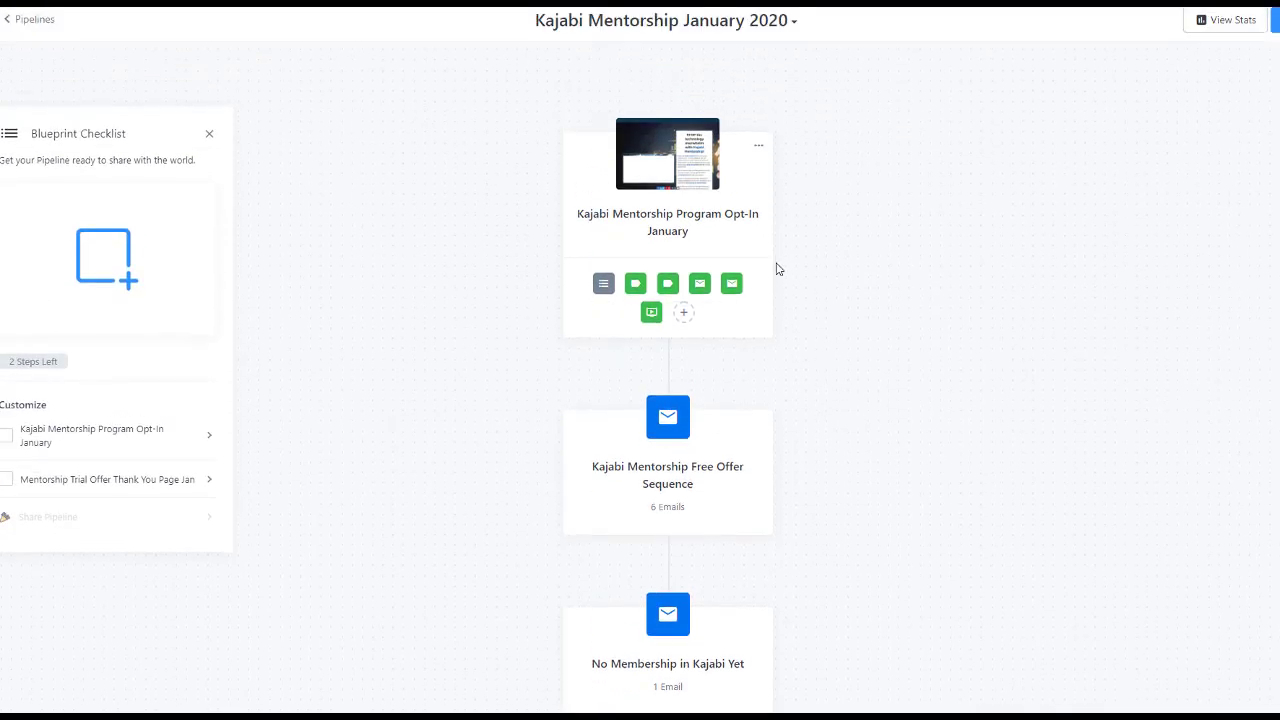